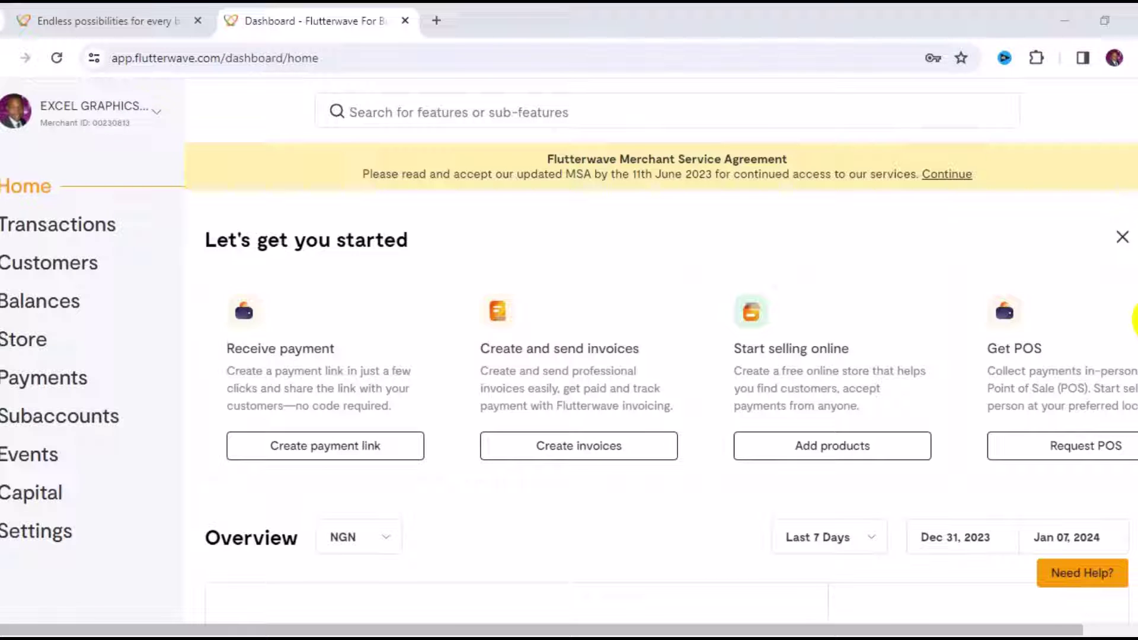
Step: Start a new payment link from Receive payment on the dashboard Home page
{"action": "scroll", "coordinate": [1134, 320], "scroll_direction": "down", "scroll_amount": 3}
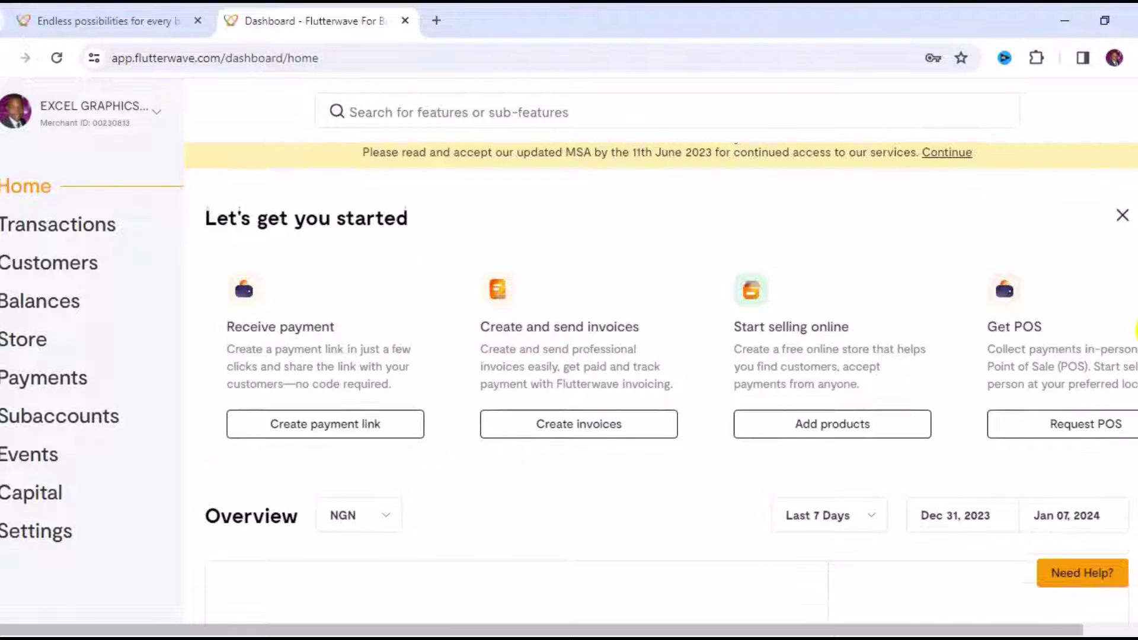
{"action": "scroll", "coordinate": [1135, 320], "scroll_direction": "up", "scroll_amount": 3}
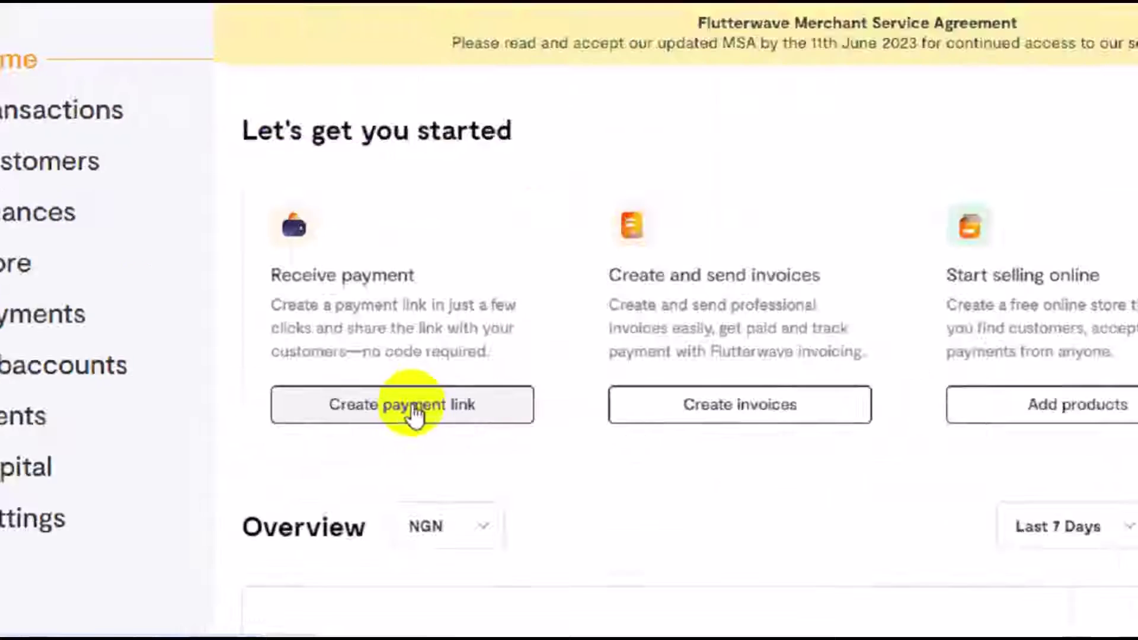
{"action": "left_click", "coordinate": [418, 409]}
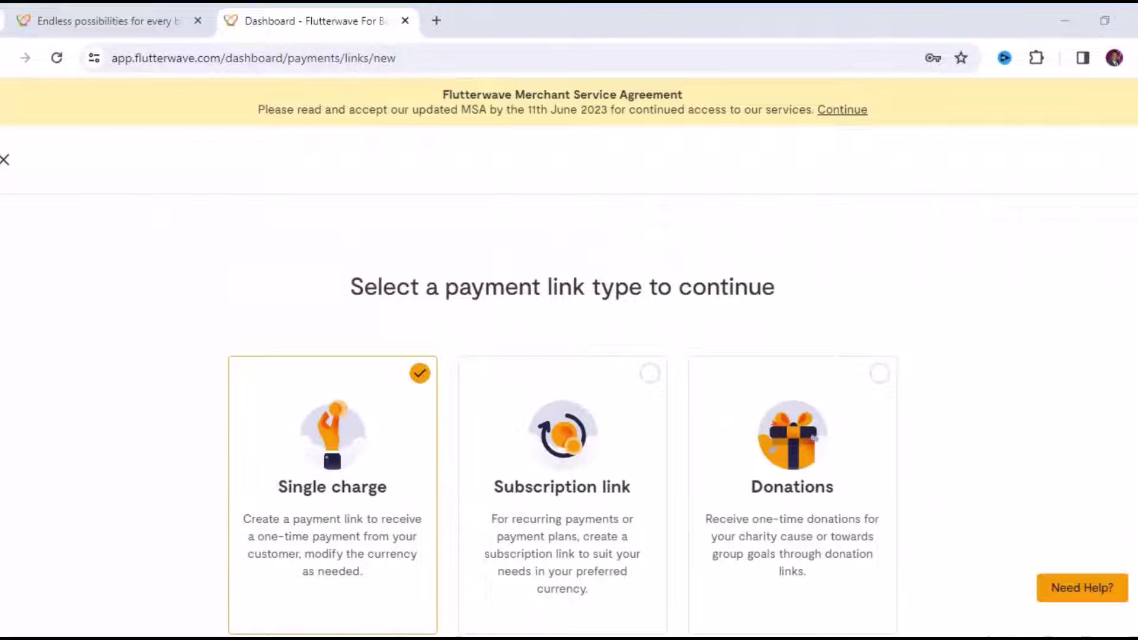
Step: Keep Single charge as the link type and continue to the link form
{"action": "scroll", "coordinate": [569, 356], "scroll_direction": "down", "scroll_amount": 3}
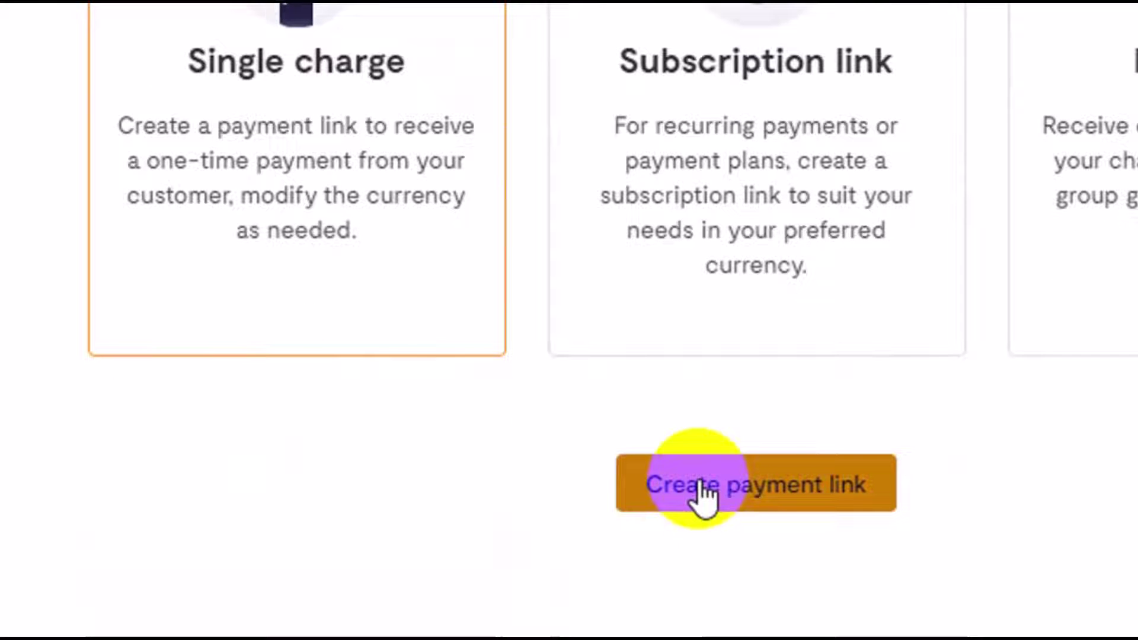
{"action": "left_click", "coordinate": [701, 491]}
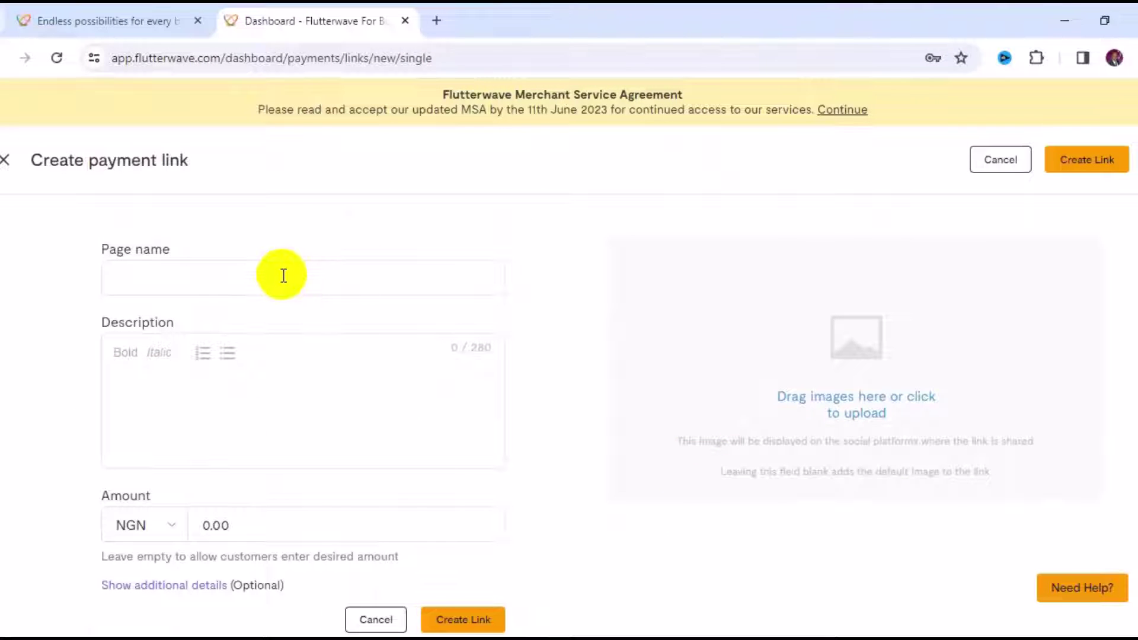
Step: Enter 'Digital marketing Training Fee' as the page name
{"action": "left_click", "coordinate": [283, 276]}
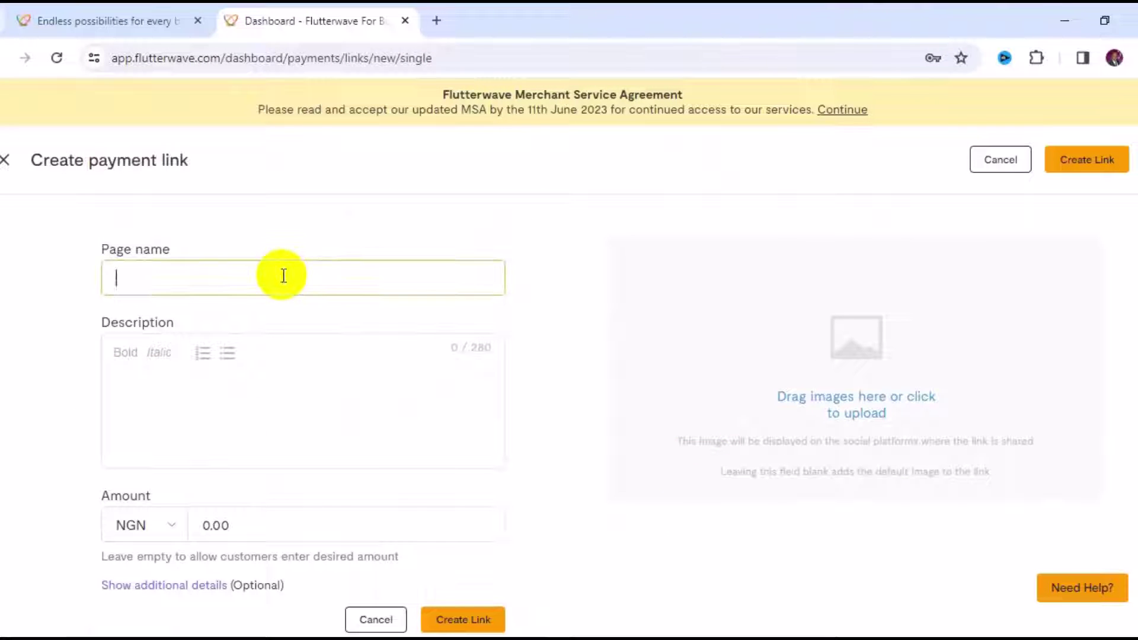
{"action": "type", "text": "Digital"}
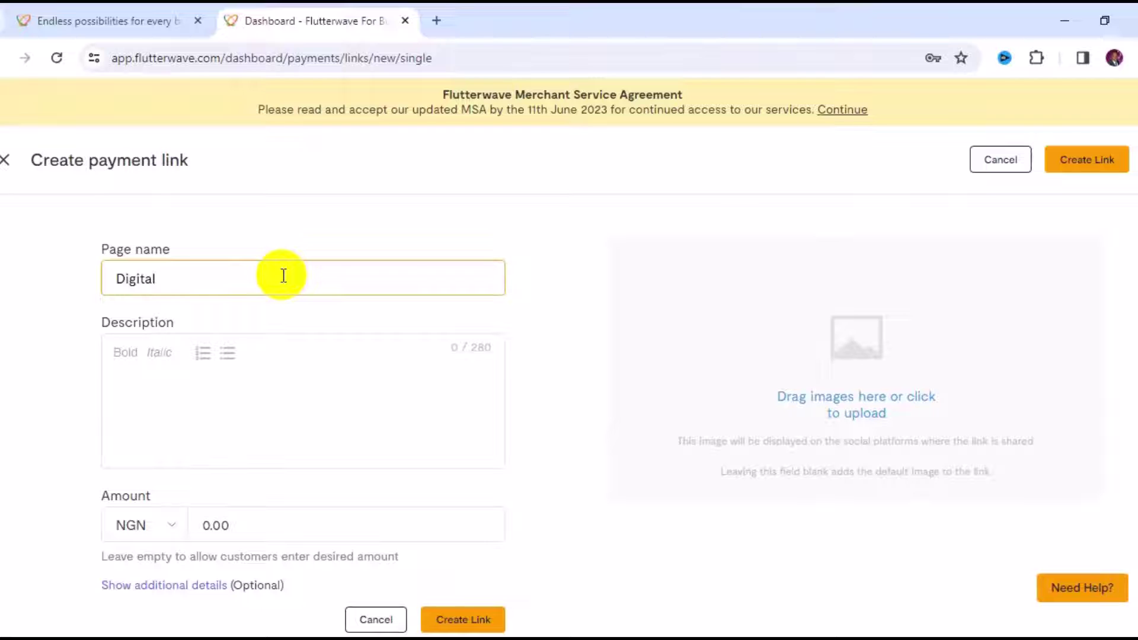
{"action": "type", "text": " marketing Traini"}
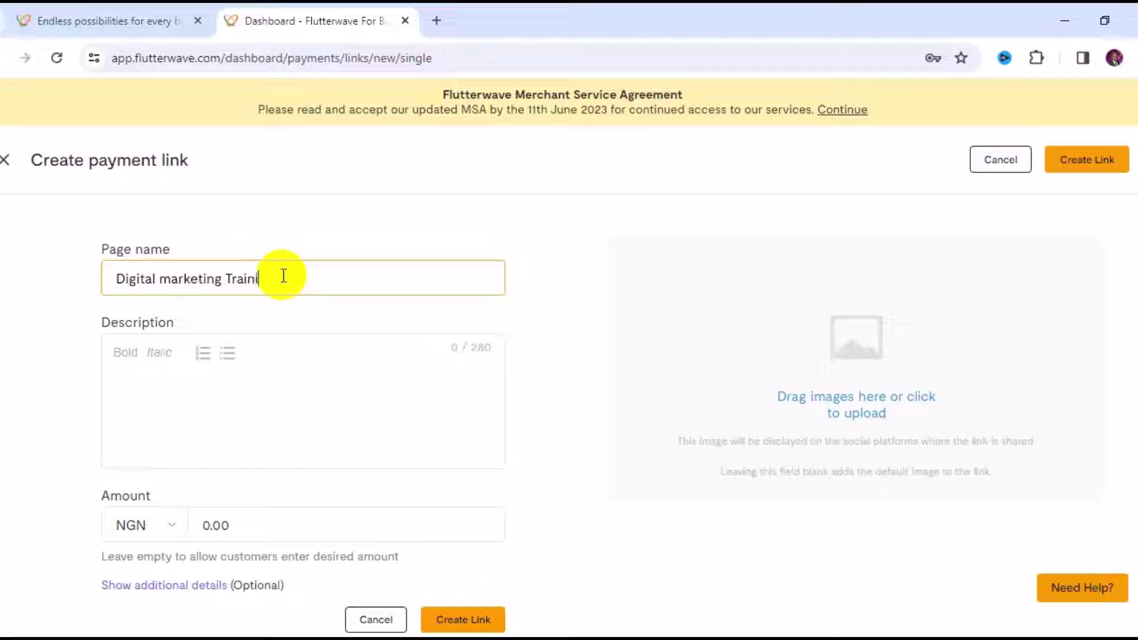
{"action": "type", "text": "ng Fee"}
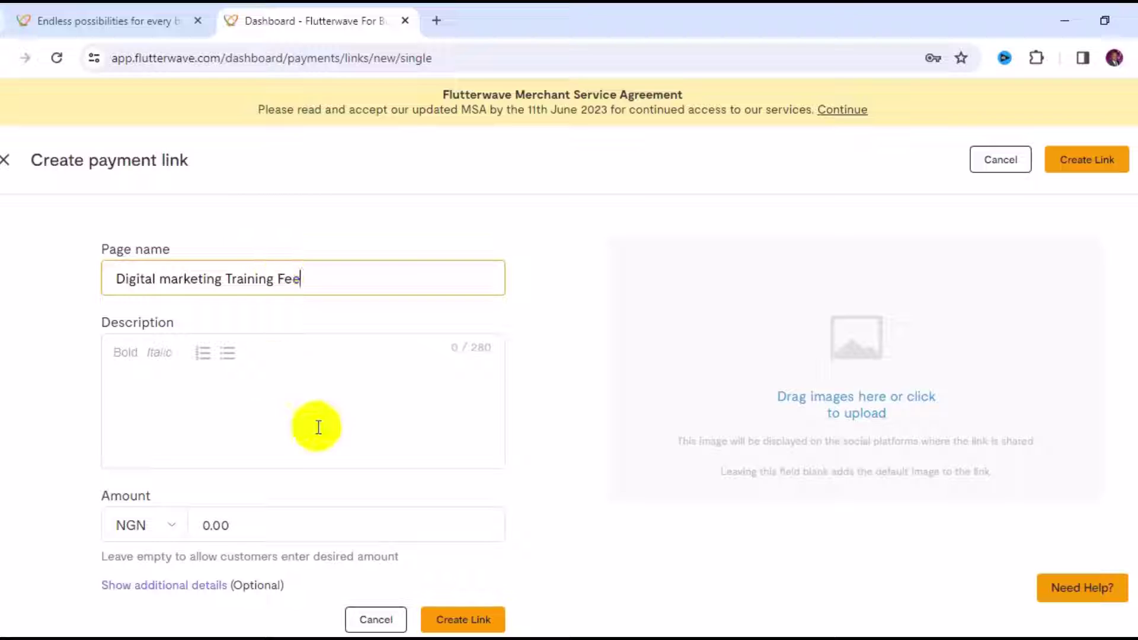
Step: Type a description welcoming customers to the digital marketing pro class and asking them to pay
{"action": "left_click", "coordinate": [315, 413]}
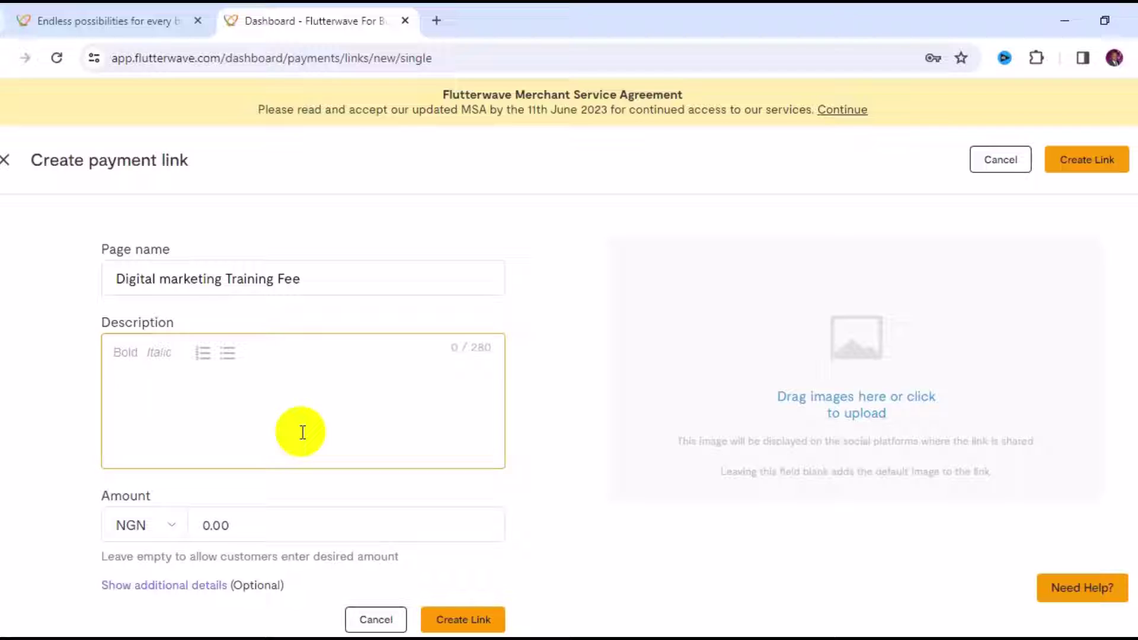
{"action": "type", "text": "Welcome to my dig"}
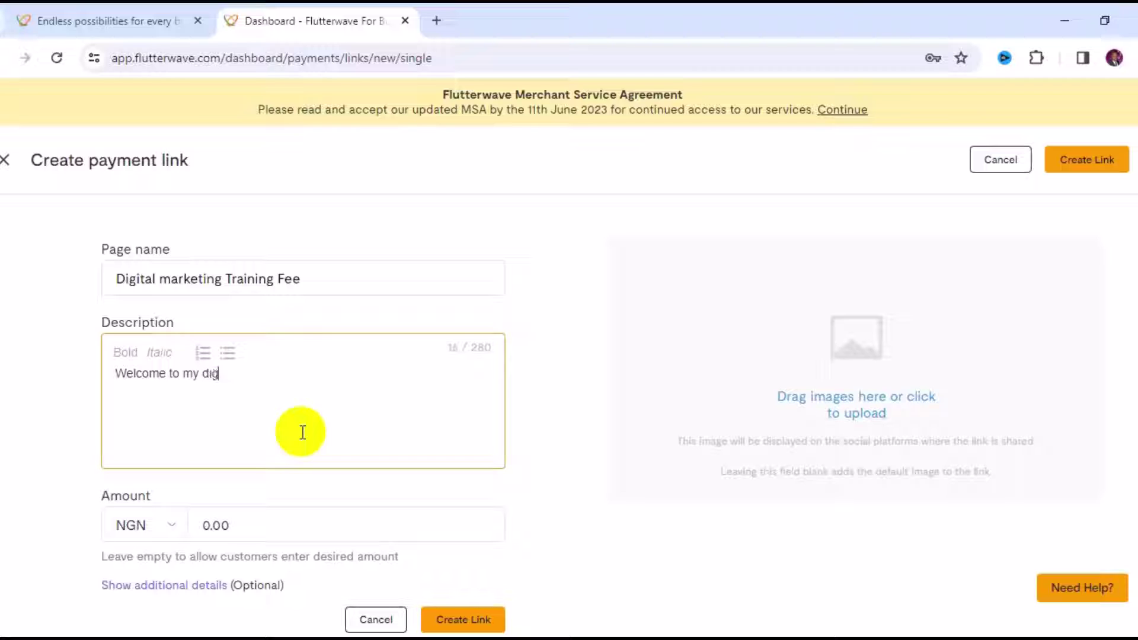
{"action": "type", "text": "ital marketing "}
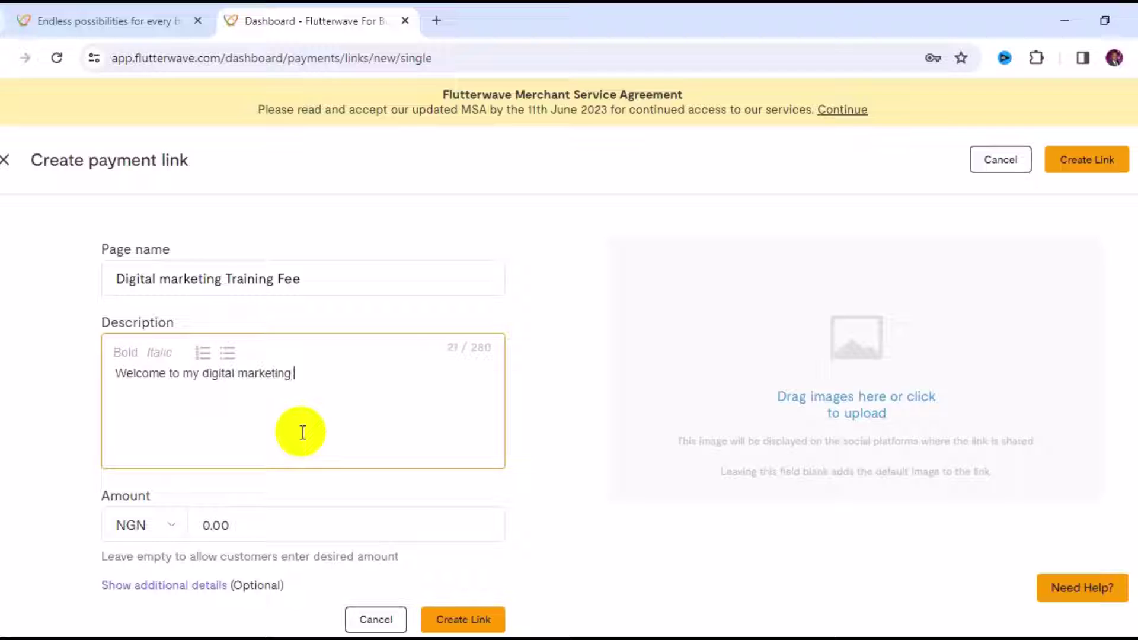
{"action": "type", "text": "pro class.kindly "}
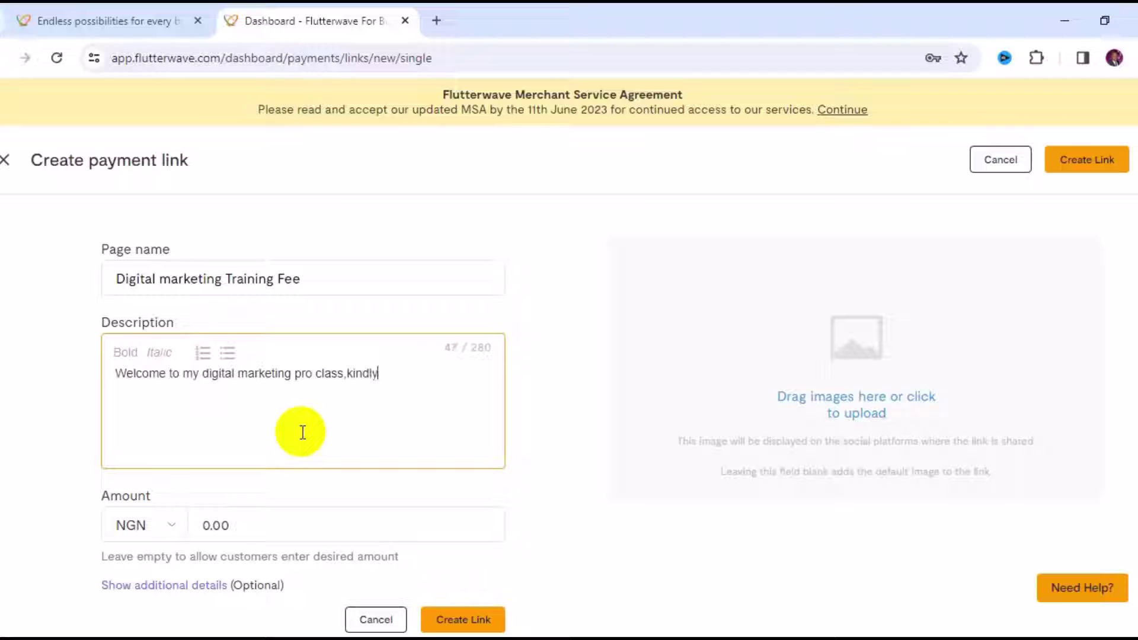
{"action": "type", "text": "filling your d"}
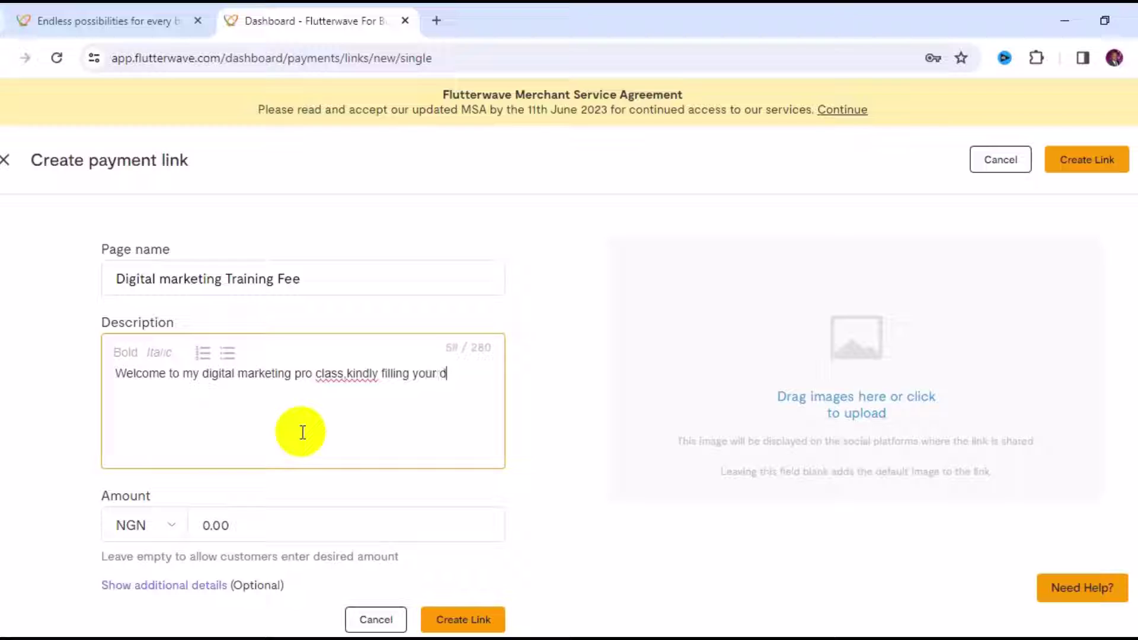
{"action": "type", "text": "etails and procc"}
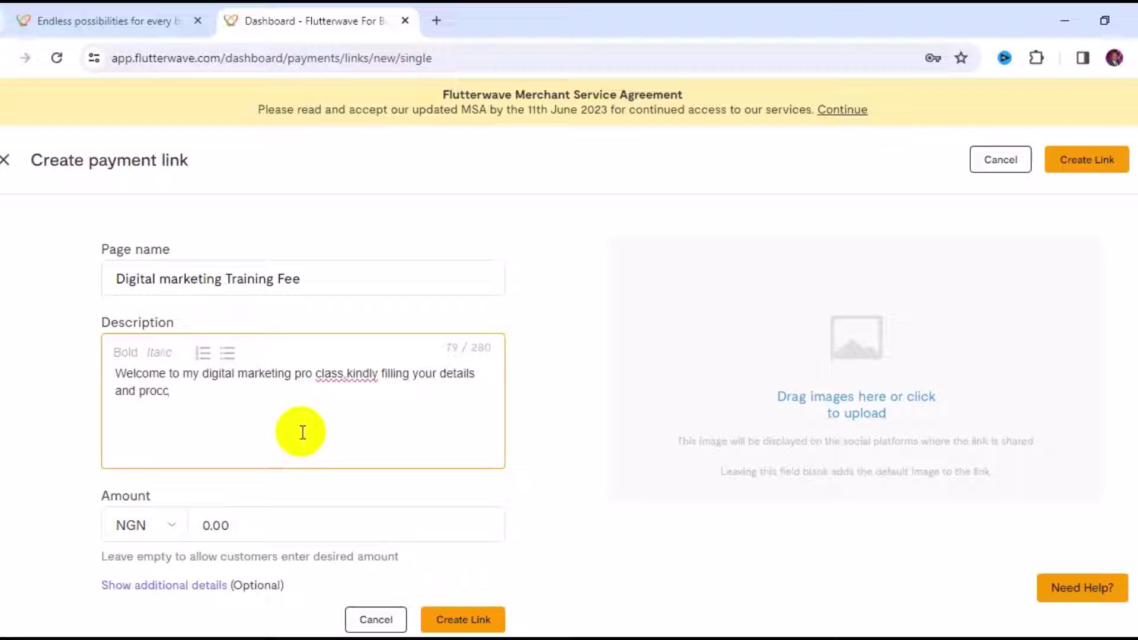
{"action": "key", "text": "BackSpace"}
{"action": "type", "text": "eed to payment"}
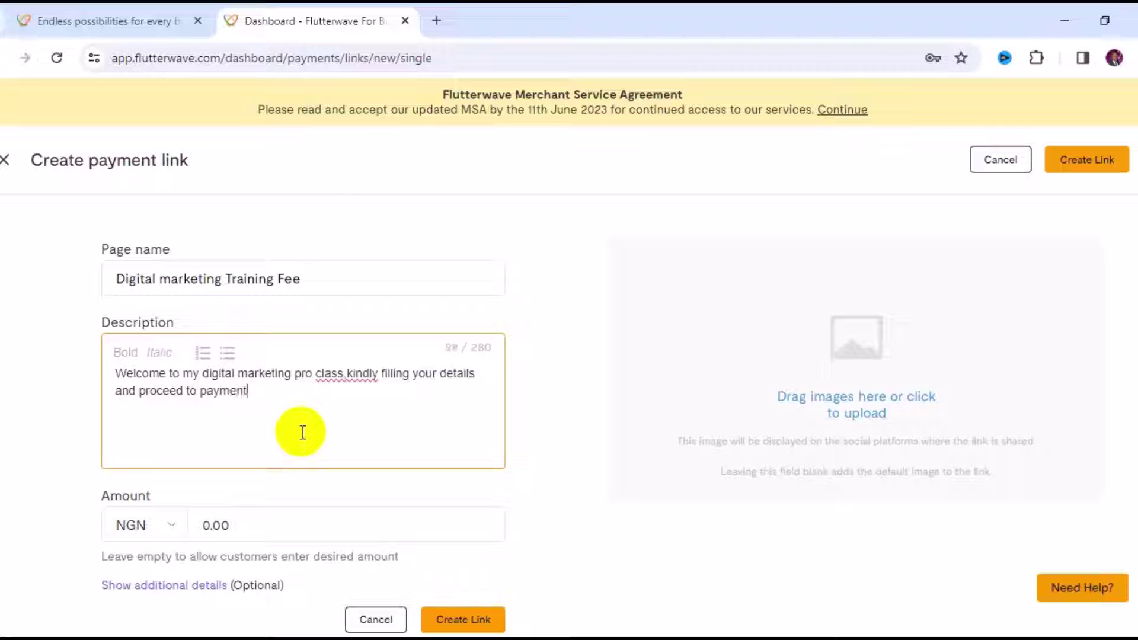
{"action": "type", "text": ".Thank You"}
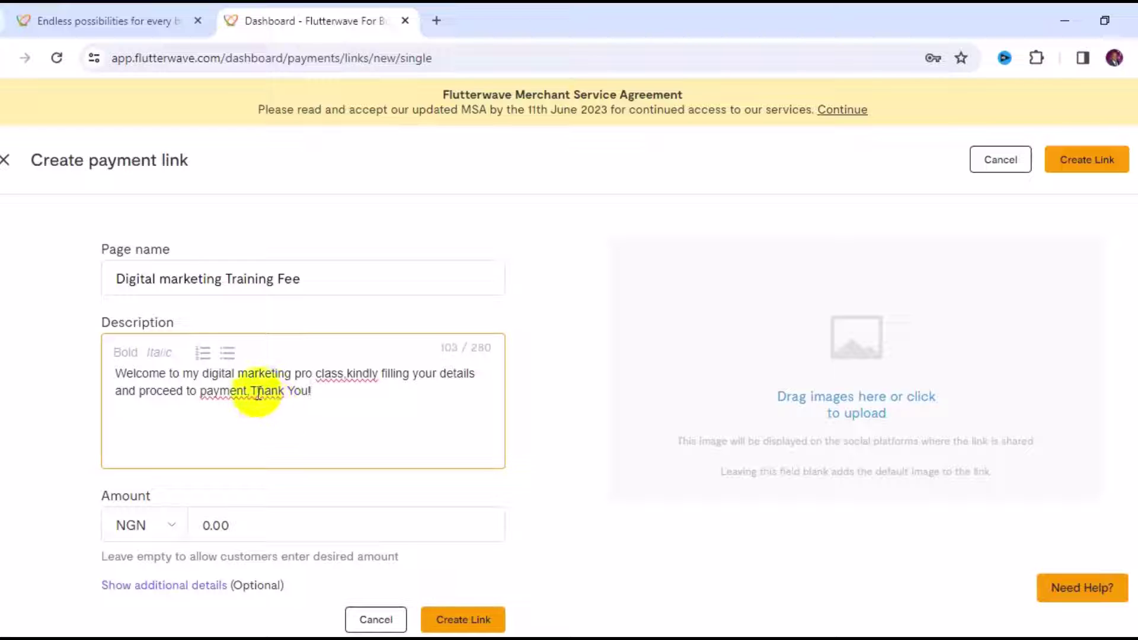
{"action": "type", "text": " !"}
Step: Fix the spacing in 'class,kindly' and 'payment.Thank' with spell-check suggestions
{"action": "left_click", "coordinate": [337, 384]}
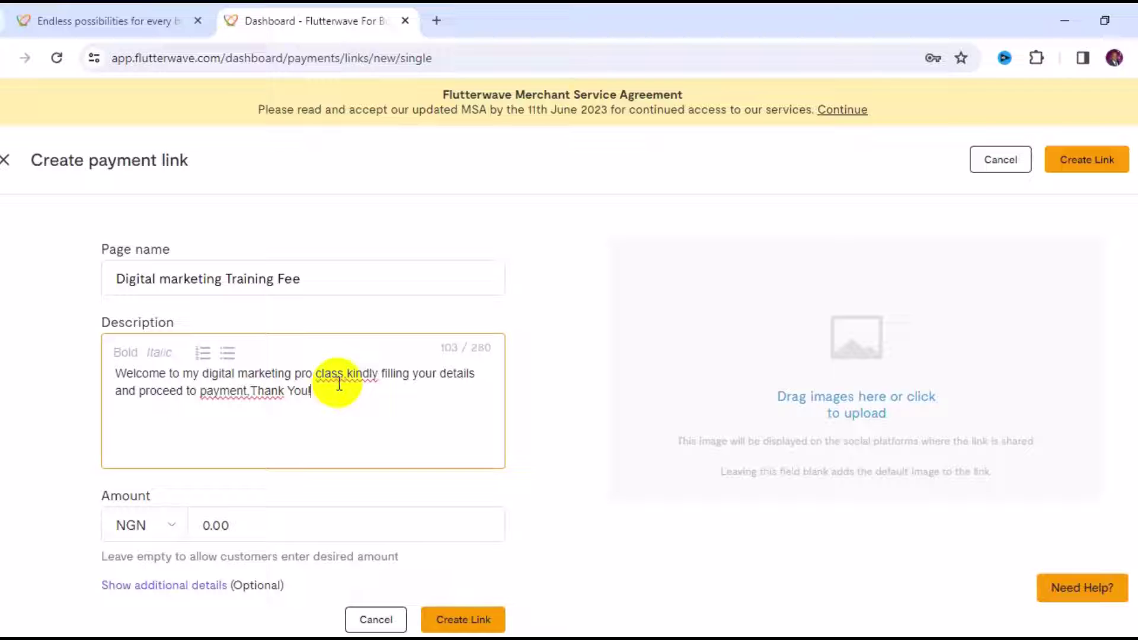
{"action": "right_click", "coordinate": [339, 383]}
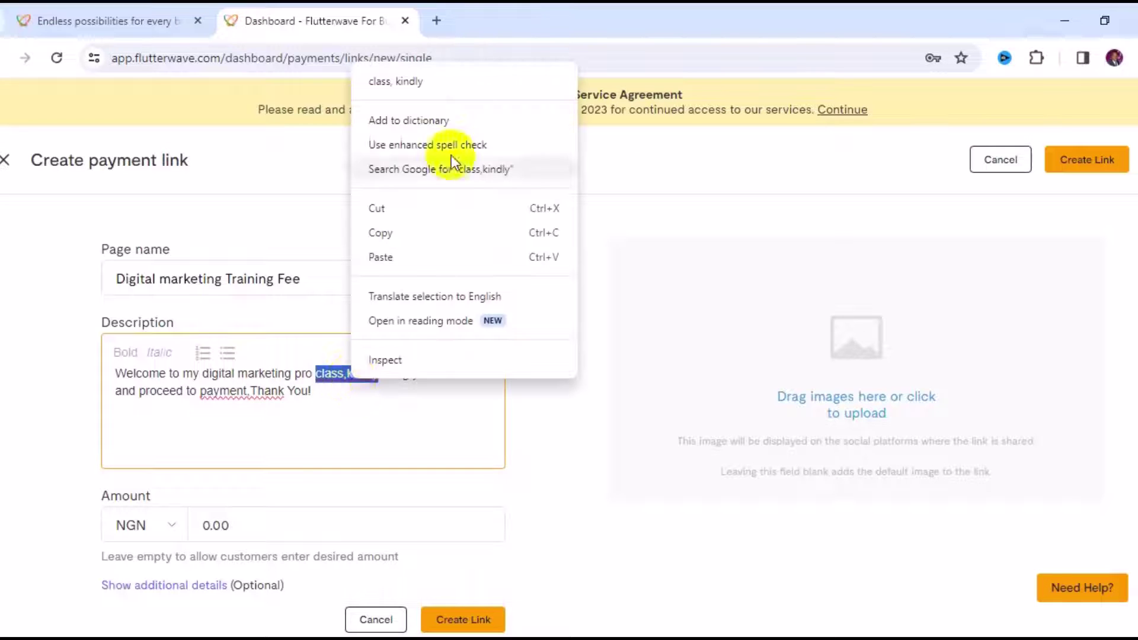
{"action": "left_click", "coordinate": [446, 81]}
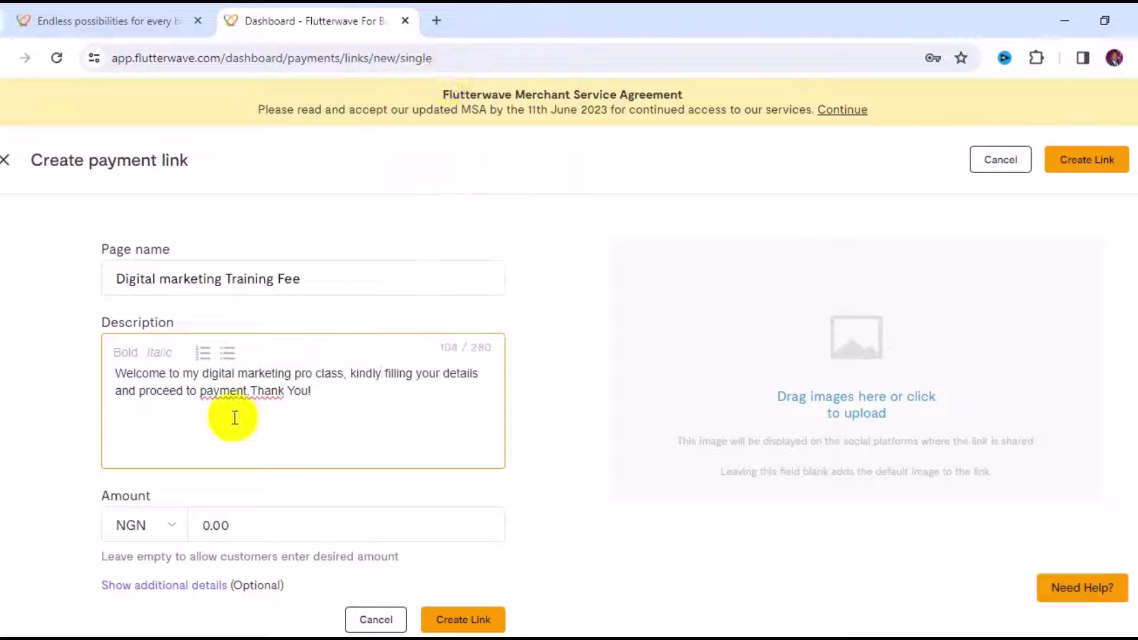
{"action": "right_click", "coordinate": [236, 391]}
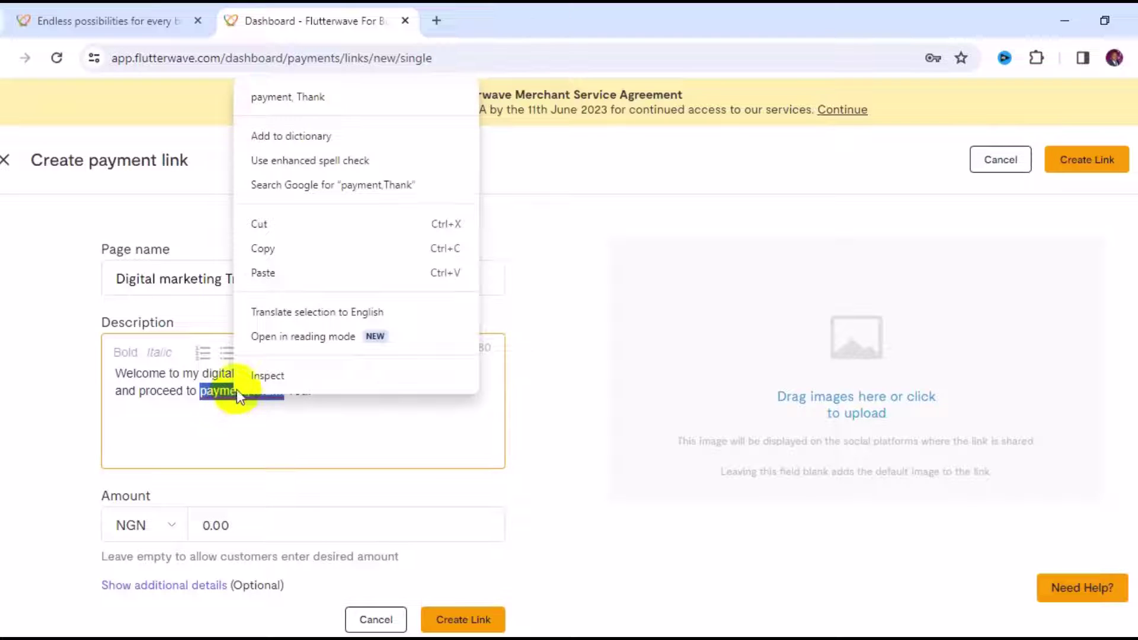
{"action": "left_click", "coordinate": [330, 96]}
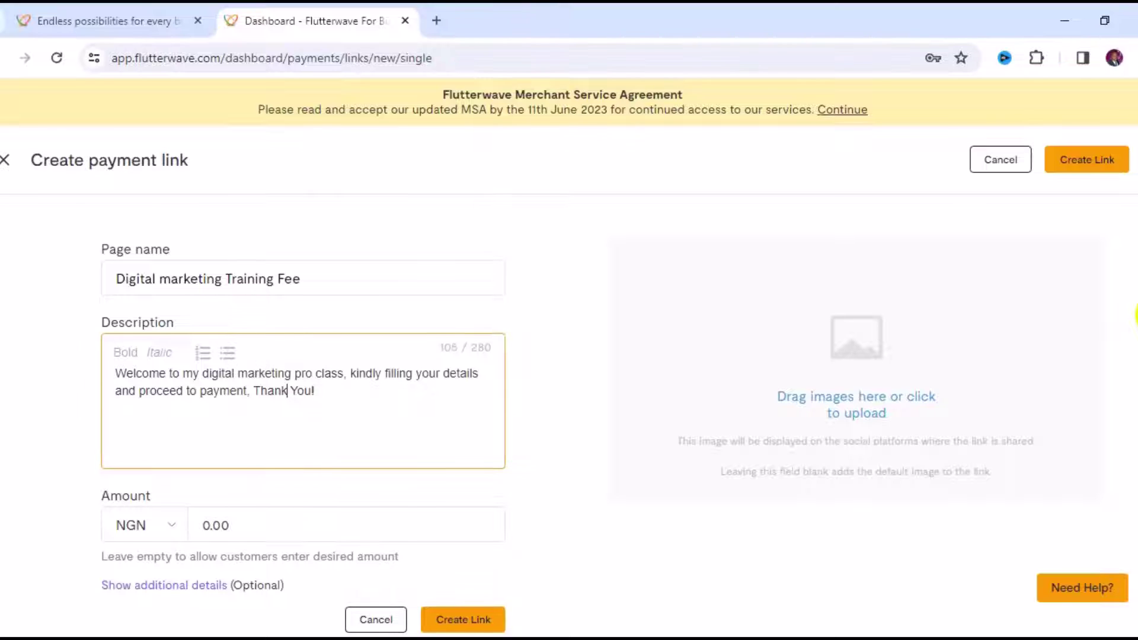
{"action": "scroll", "coordinate": [1134, 316], "scroll_direction": "down", "scroll_amount": 1}
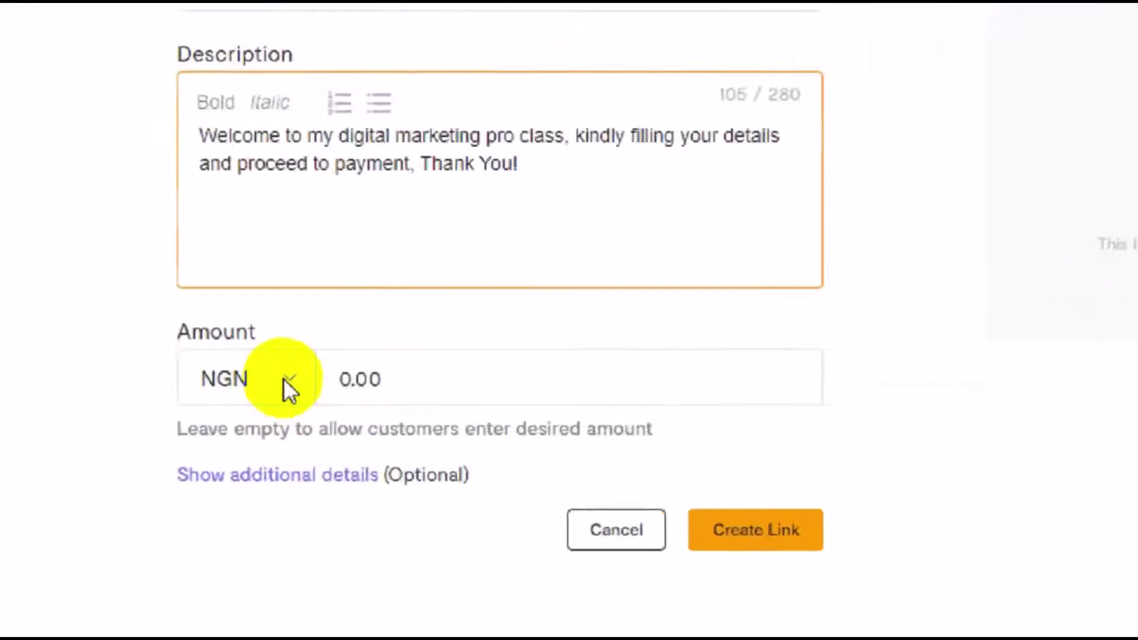
Step: Switch the amount currency from NGN to USD
{"action": "left_click", "coordinate": [283, 379]}
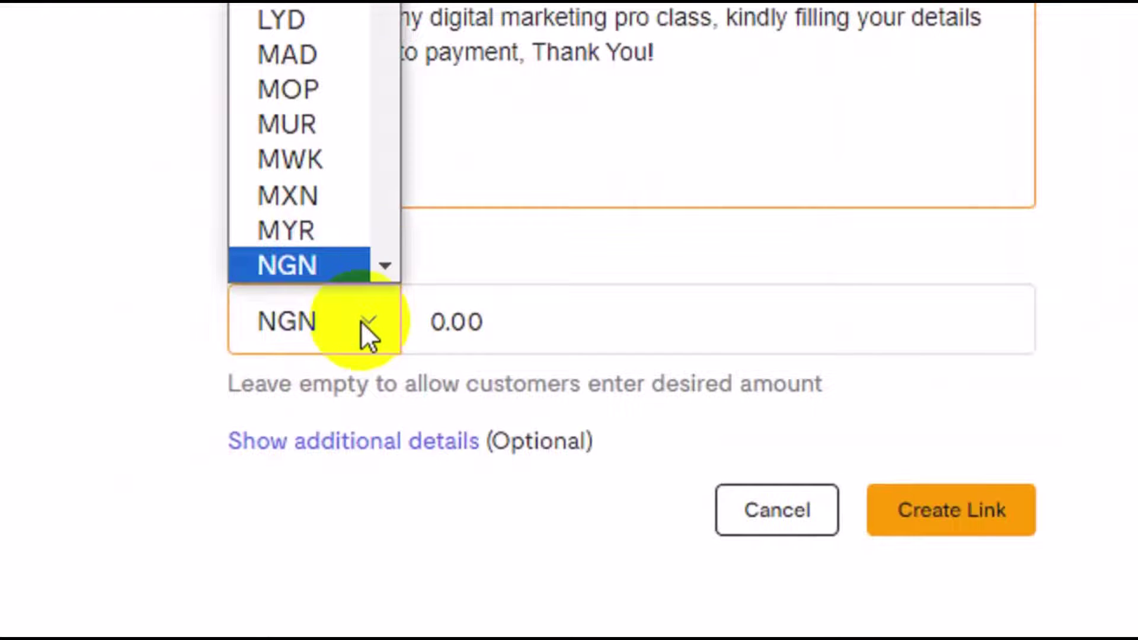
{"action": "left_click", "coordinate": [393, 208]}
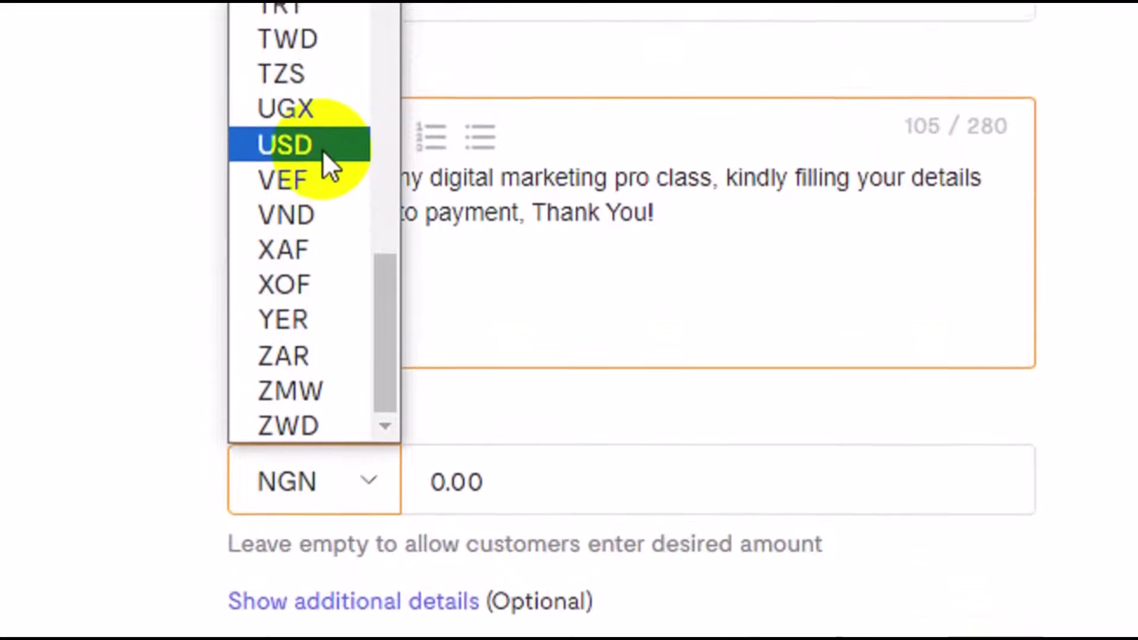
{"action": "left_click", "coordinate": [323, 150]}
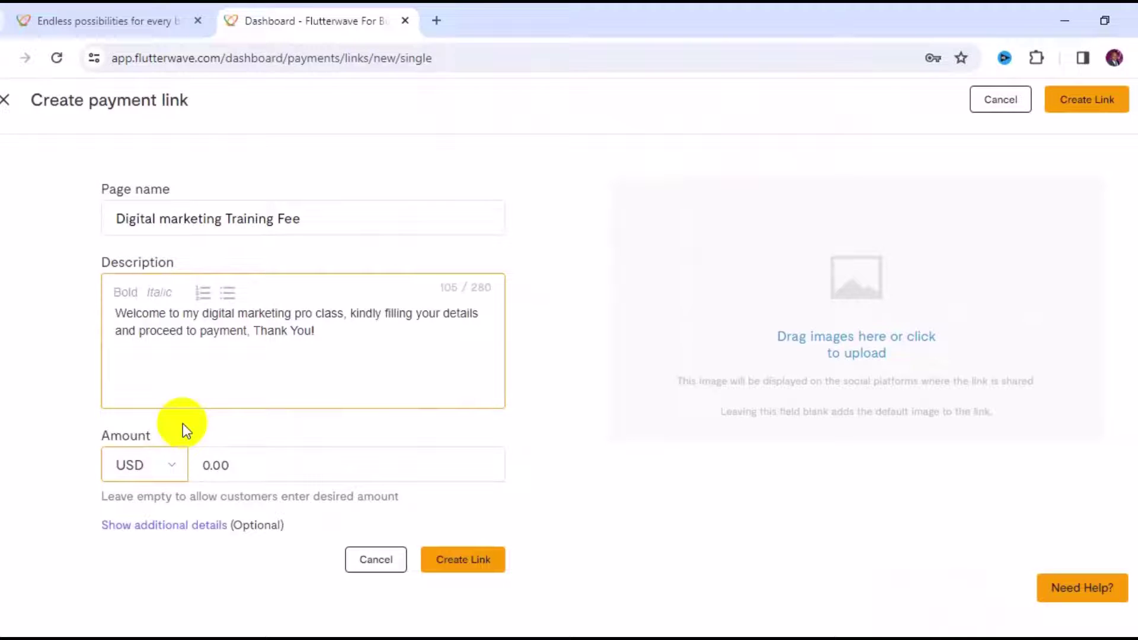
Step: Reveal the additional details and enter the account holder's name as the custom URL
{"action": "left_click", "coordinate": [198, 532]}
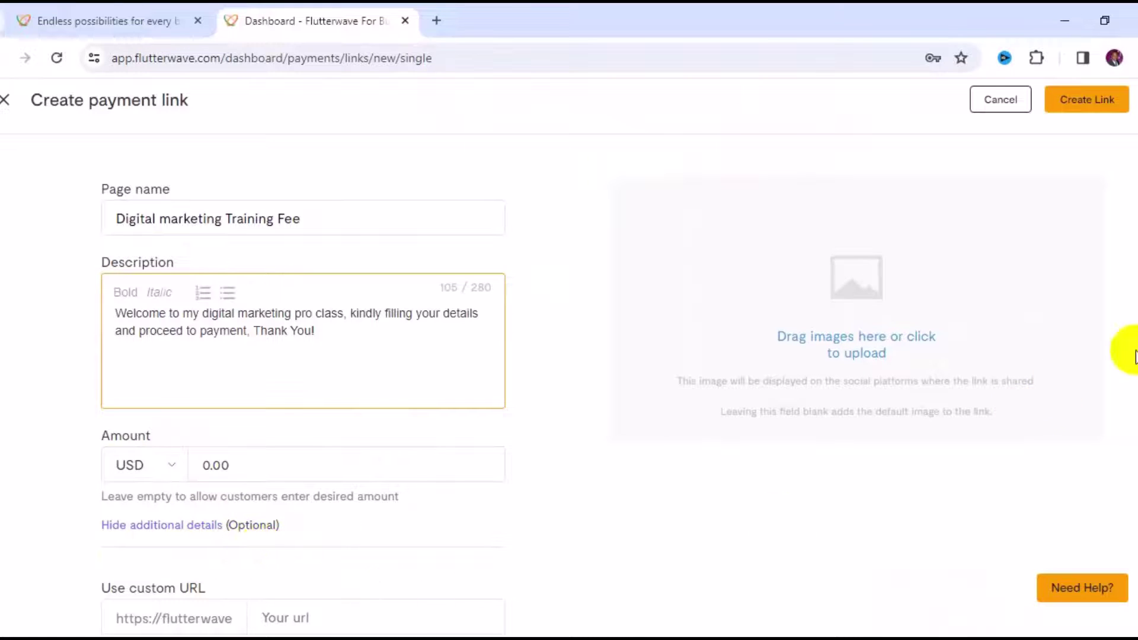
{"action": "scroll", "coordinate": [1135, 340], "scroll_direction": "down", "scroll_amount": 2}
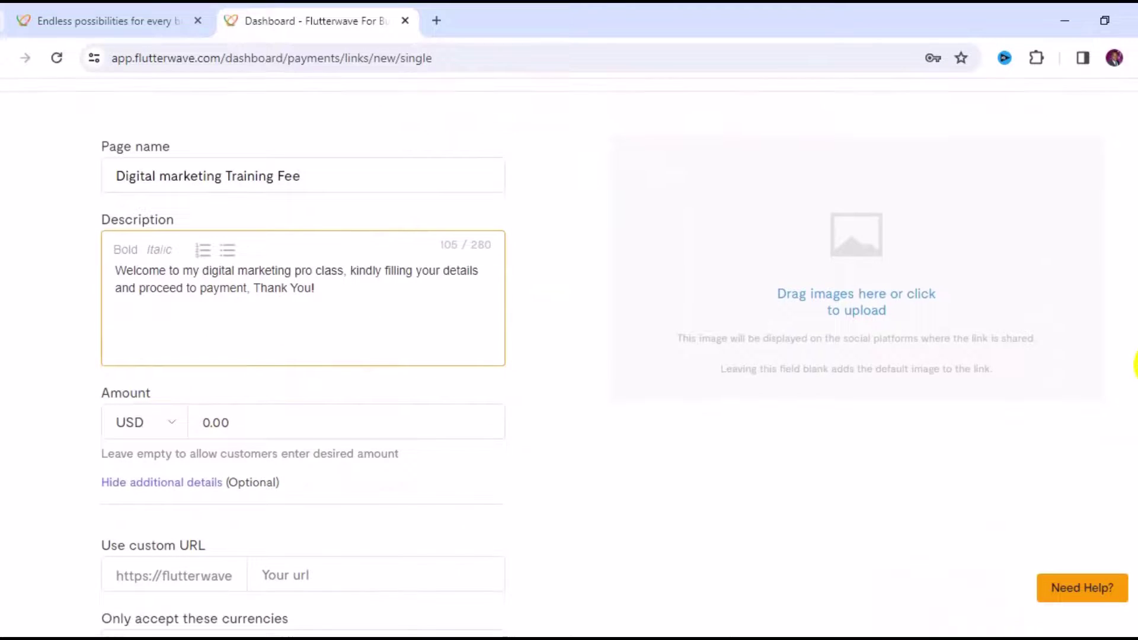
{"action": "scroll", "coordinate": [1135, 341], "scroll_direction": "down", "scroll_amount": 2}
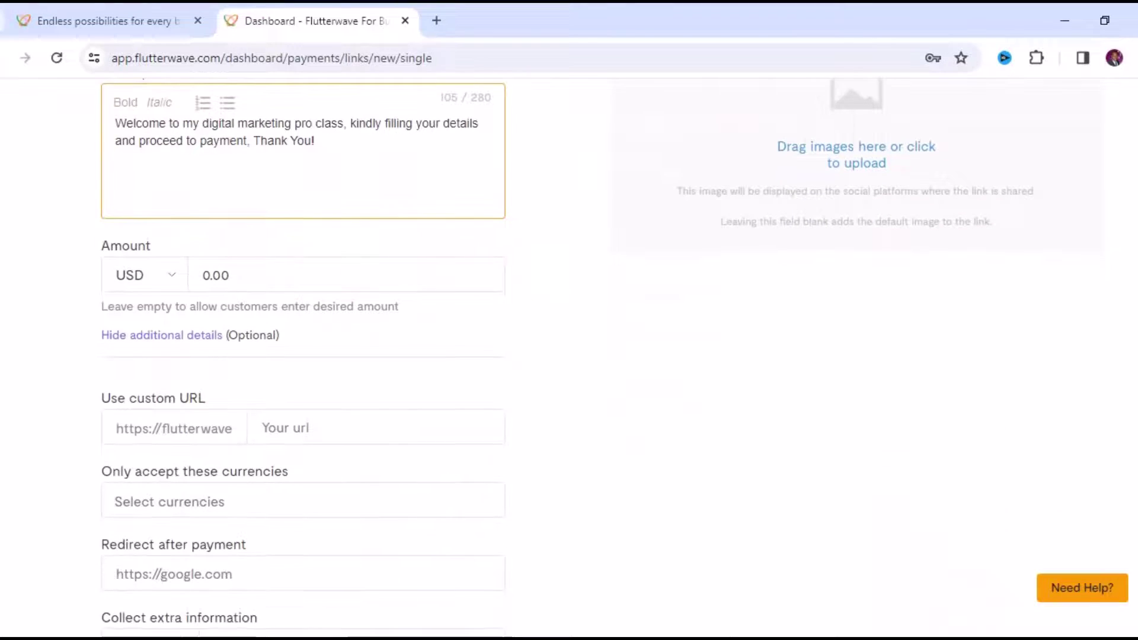
{"action": "left_click", "coordinate": [282, 423]}
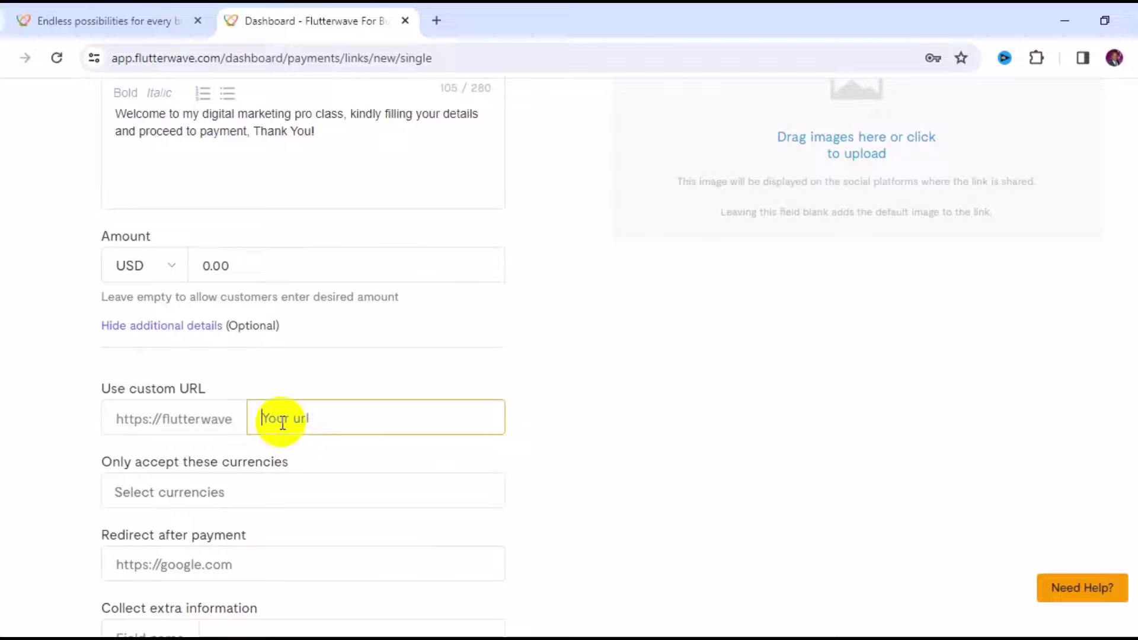
{"action": "type", "text": "RafiuYakub"}
{"action": "left_click", "coordinate": [325, 491]}
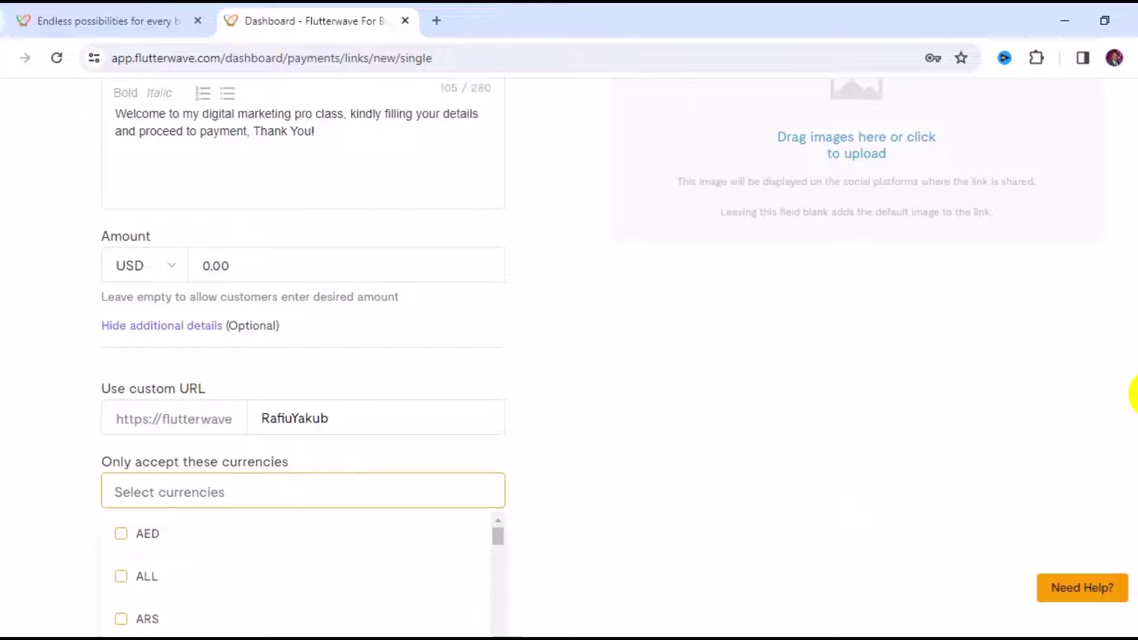
Step: Tick USD as the only accepted currency and close the currency list
{"action": "scroll", "coordinate": [1134, 418], "scroll_direction": "down", "scroll_amount": 2}
{"action": "scroll", "coordinate": [1135, 418], "scroll_direction": "down", "scroll_amount": 3}
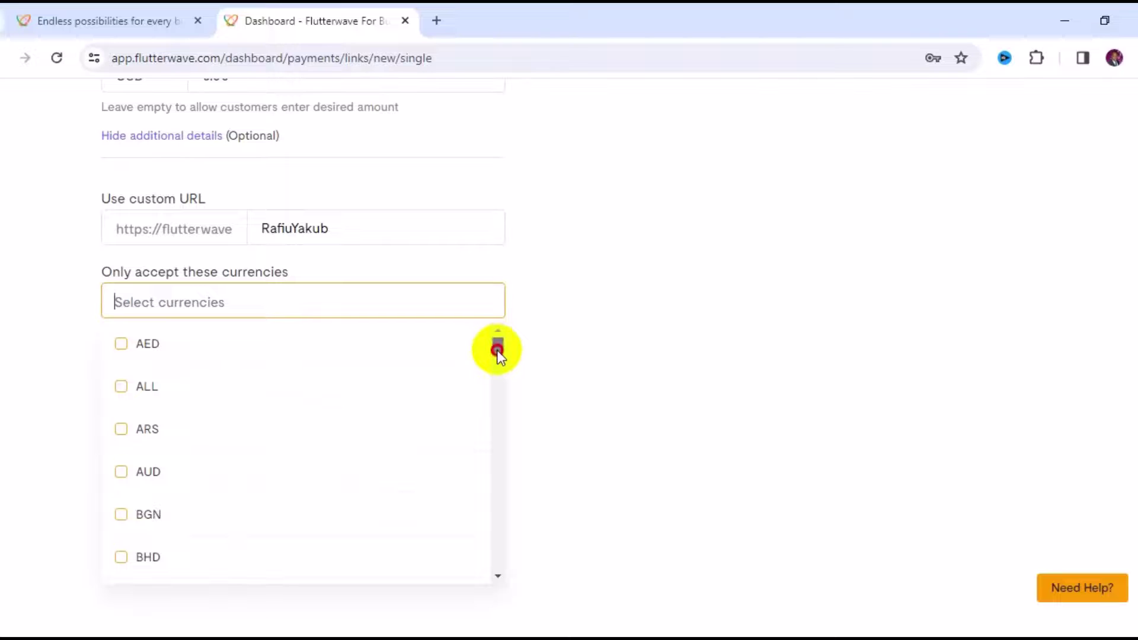
{"action": "left_click_drag", "start_coordinate": [497, 350], "coordinate": [511, 543]}
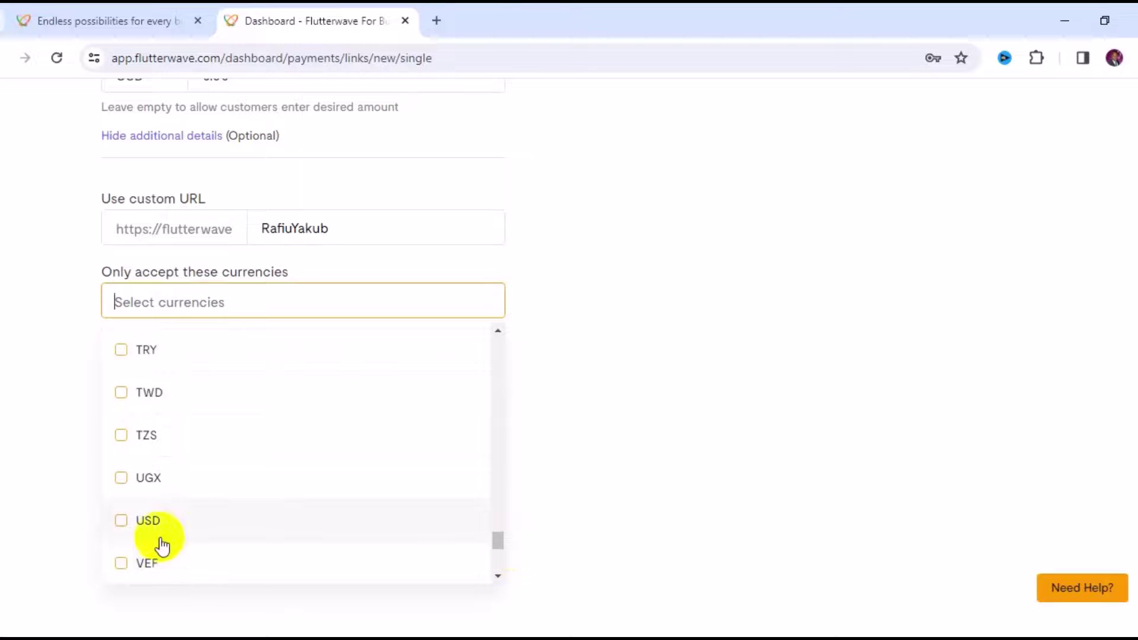
{"action": "left_click", "coordinate": [127, 528]}
{"action": "left_click", "coordinate": [749, 428]}
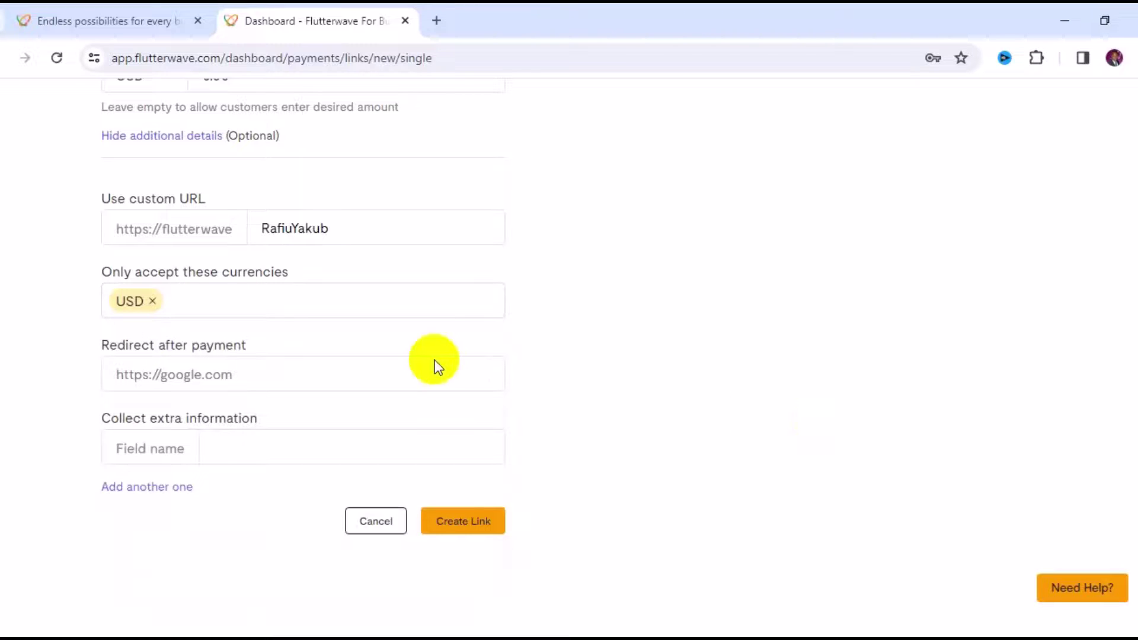
Step: Create the payment link and copy its URL from the newest Single charge row
{"action": "left_click_drag", "start_coordinate": [98, 267], "coordinate": [260, 271]}
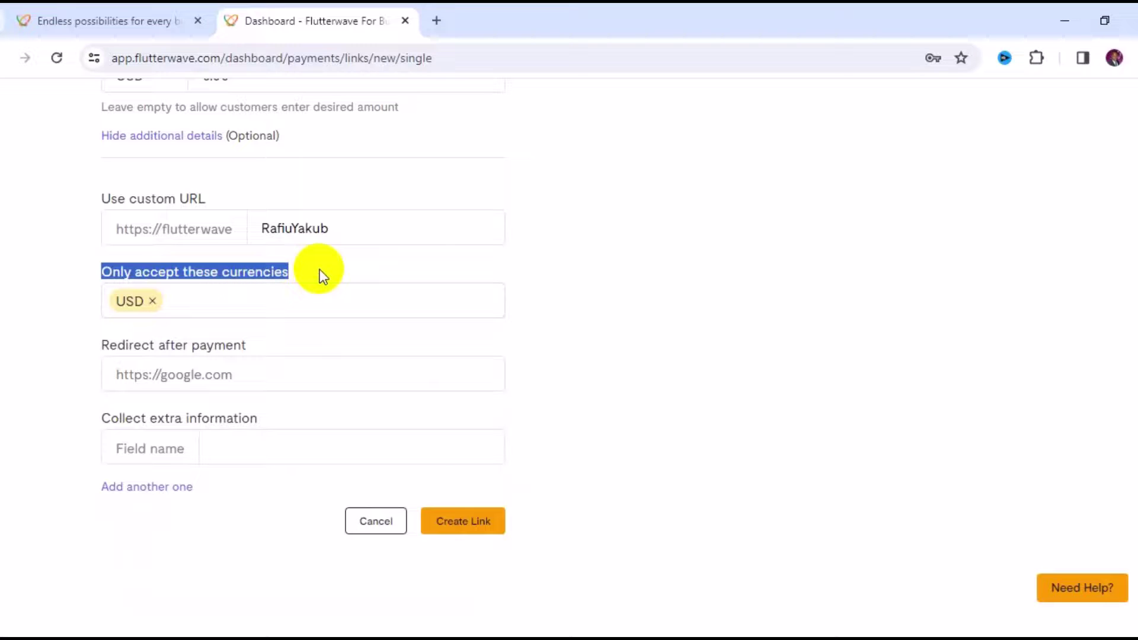
{"action": "left_click", "coordinate": [230, 372]}
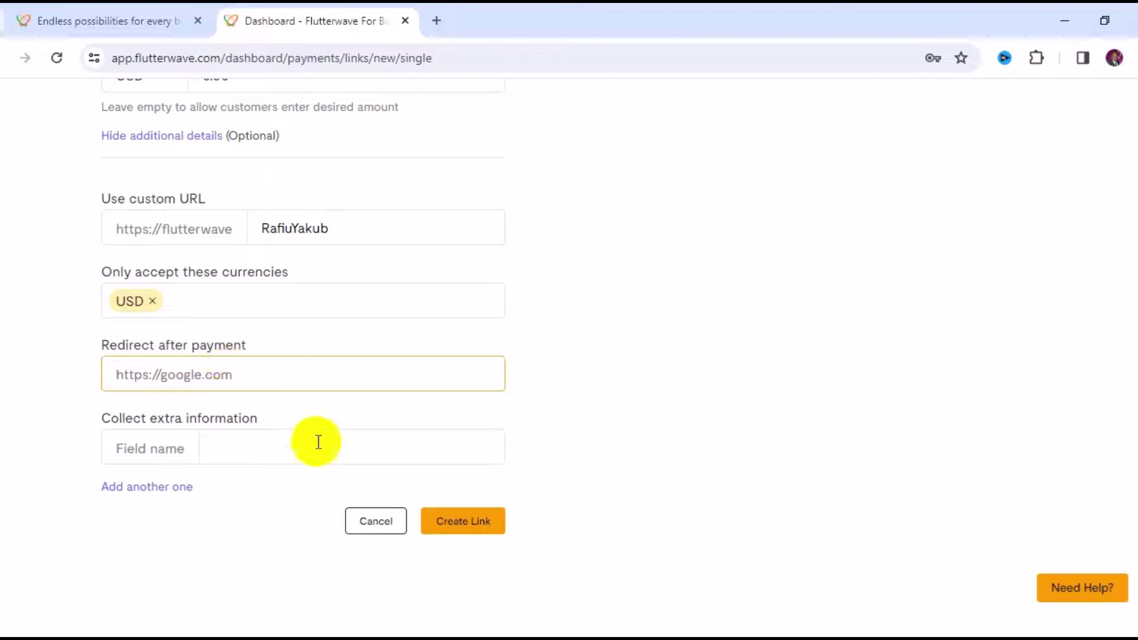
{"action": "scroll", "coordinate": [247, 428], "scroll_direction": "up", "scroll_amount": 1}
{"action": "left_click", "coordinate": [483, 578]}
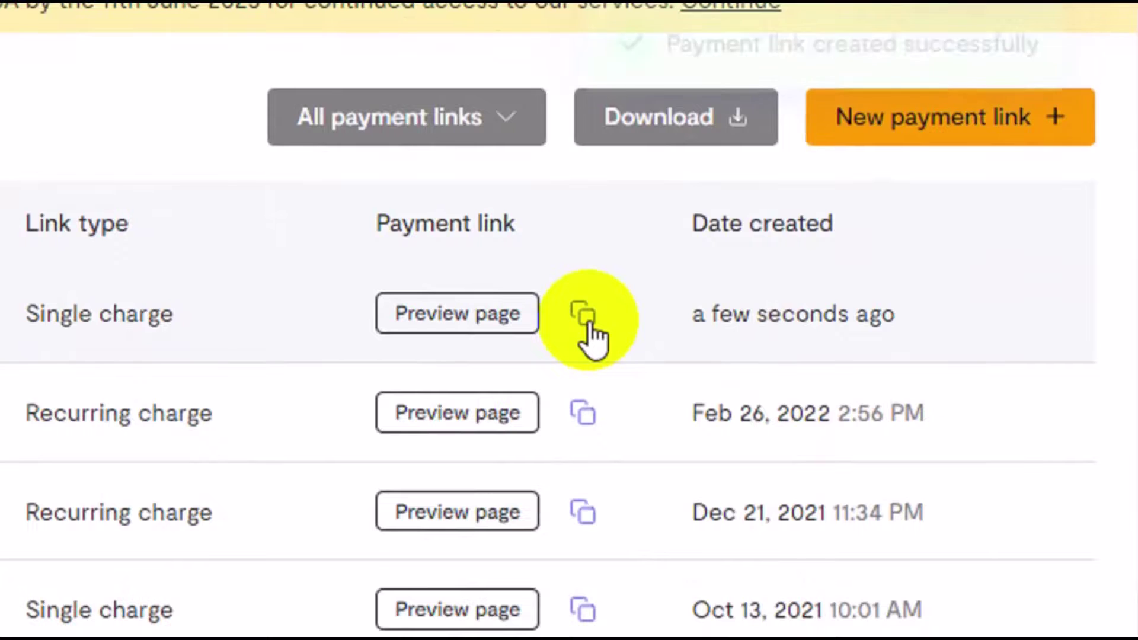
{"action": "left_click", "coordinate": [584, 317]}
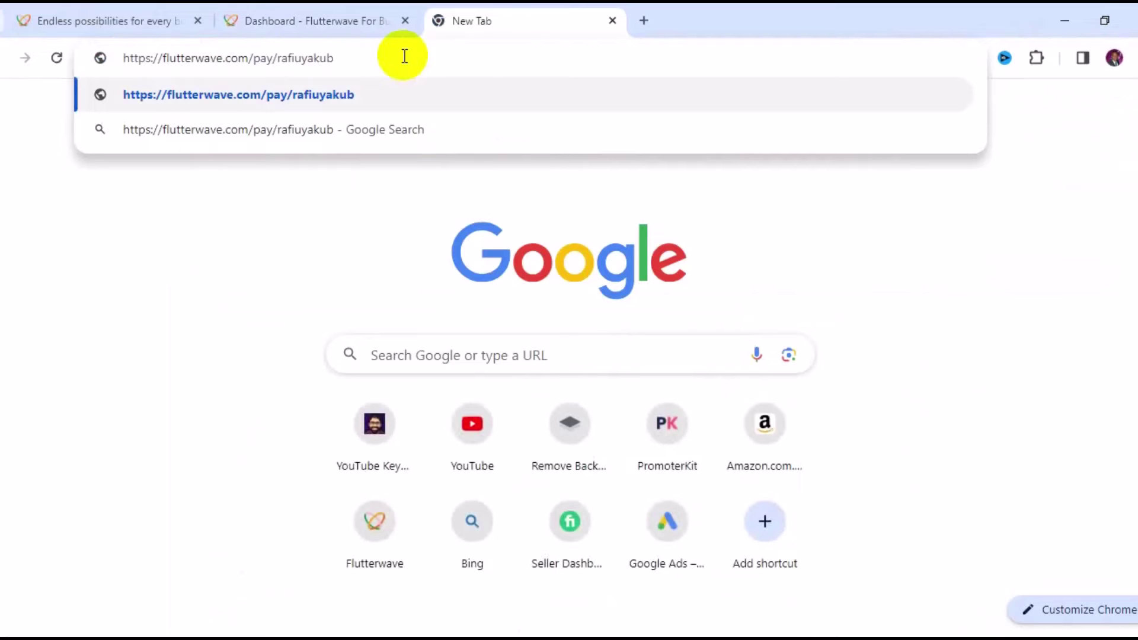
Step: Load the pasted payment link's checkout page in the new Chrome tab
{"action": "key", "text": "Return"}
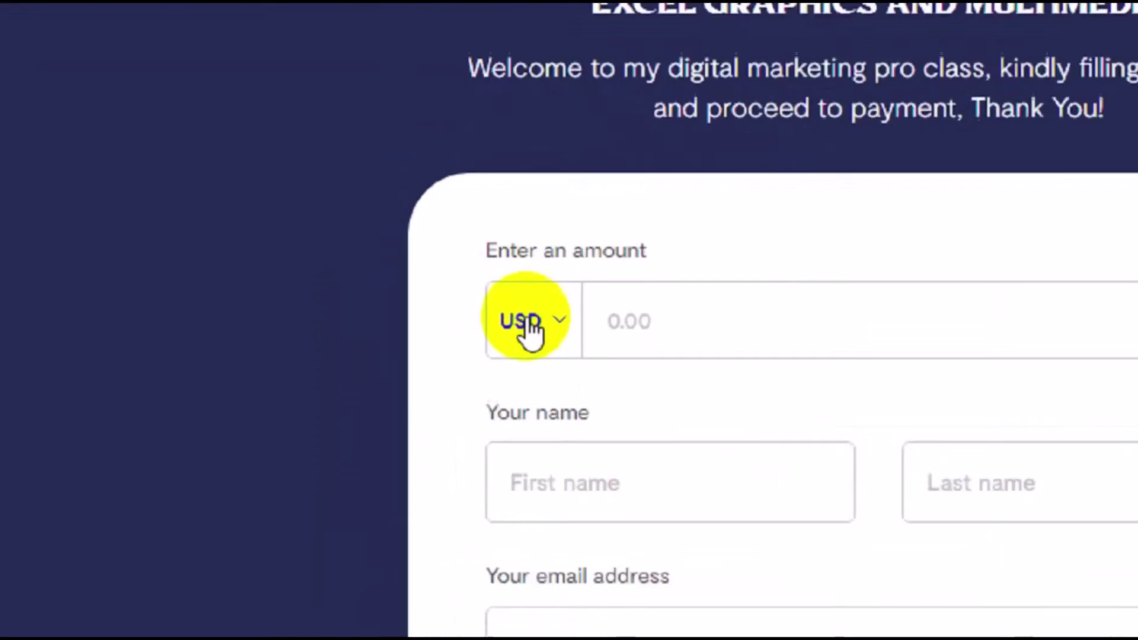
Step: Enter 30.00 as the amount, plus a first name and a test email address
{"action": "left_click", "coordinate": [734, 328]}
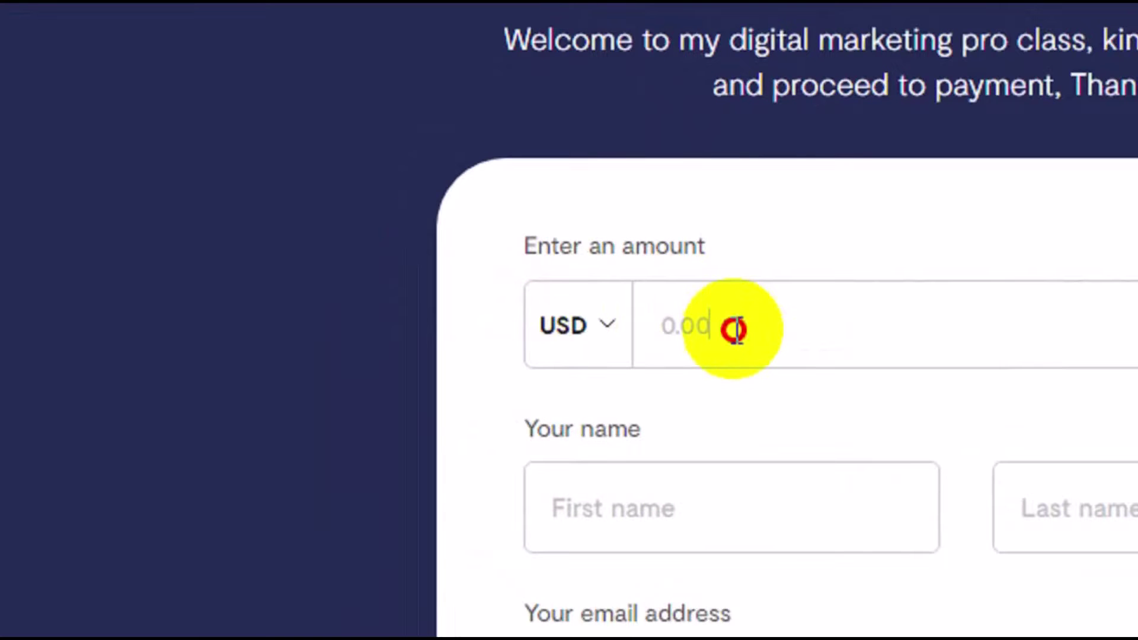
{"action": "type", "text": "30."}
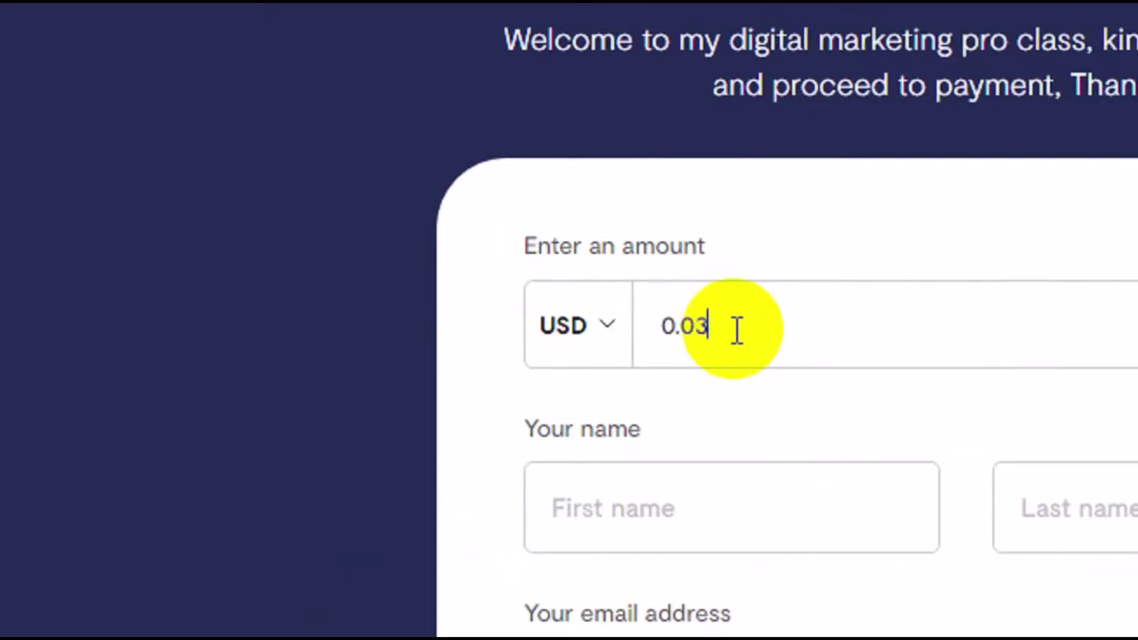
{"action": "type", "text": "00"}
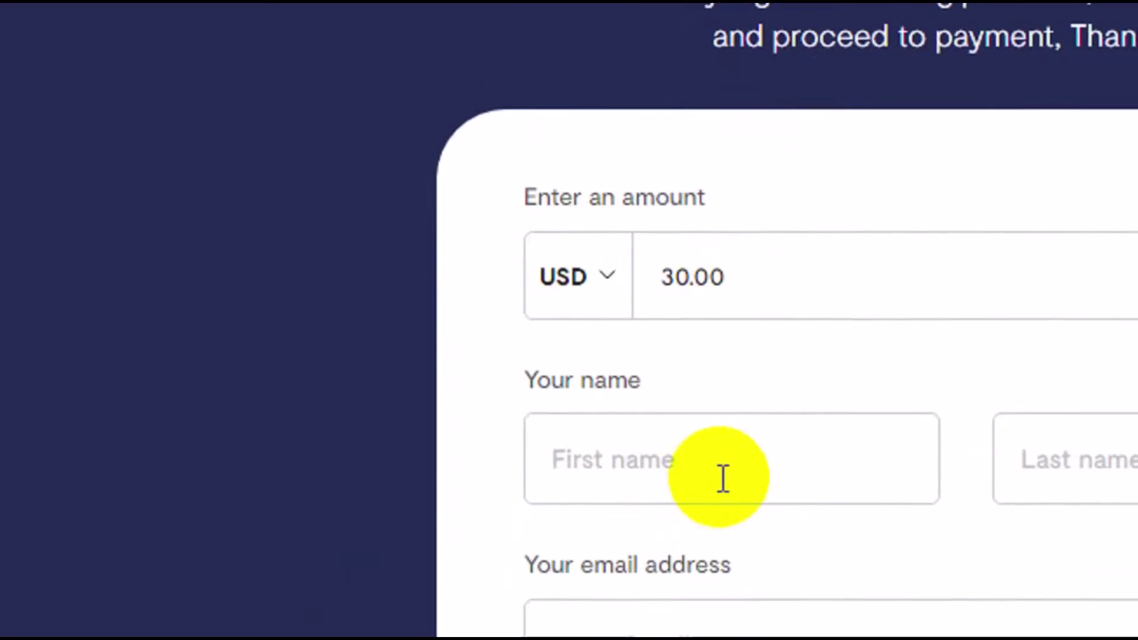
{"action": "left_click", "coordinate": [723, 515]}
{"action": "type", "text": "yakub"}
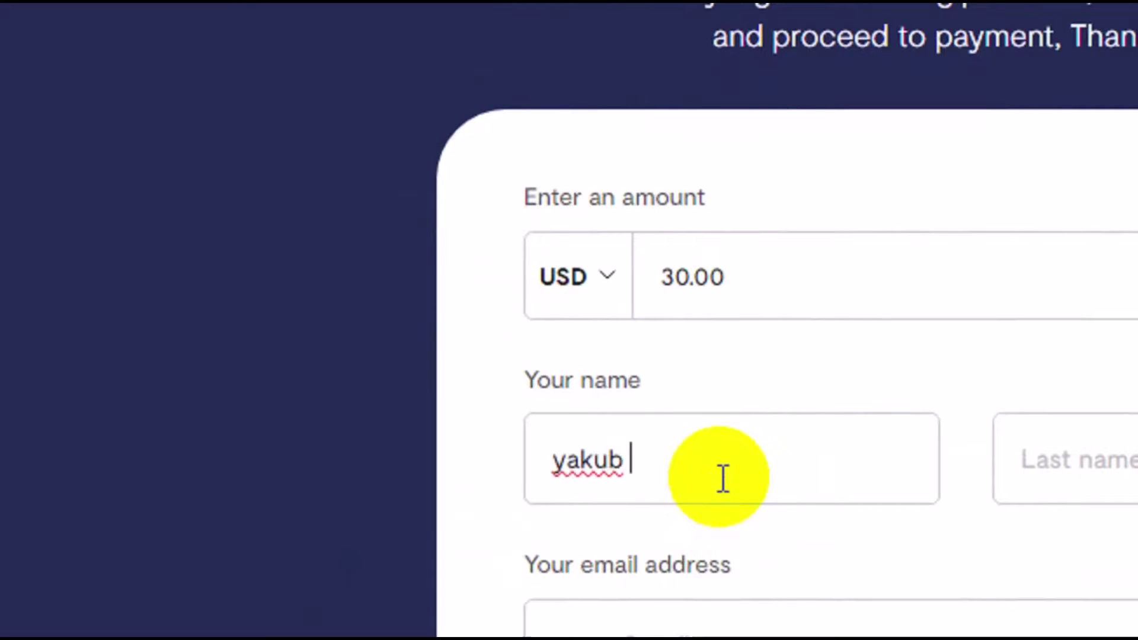
{"action": "left_click", "coordinate": [721, 500]}
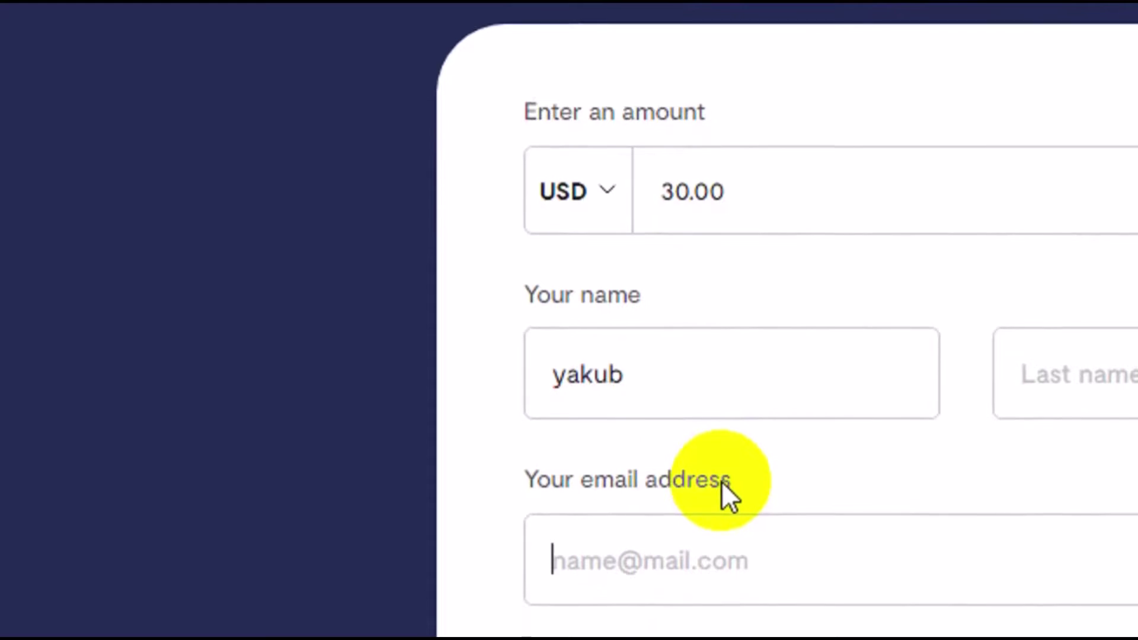
{"action": "type", "text": "exa"}
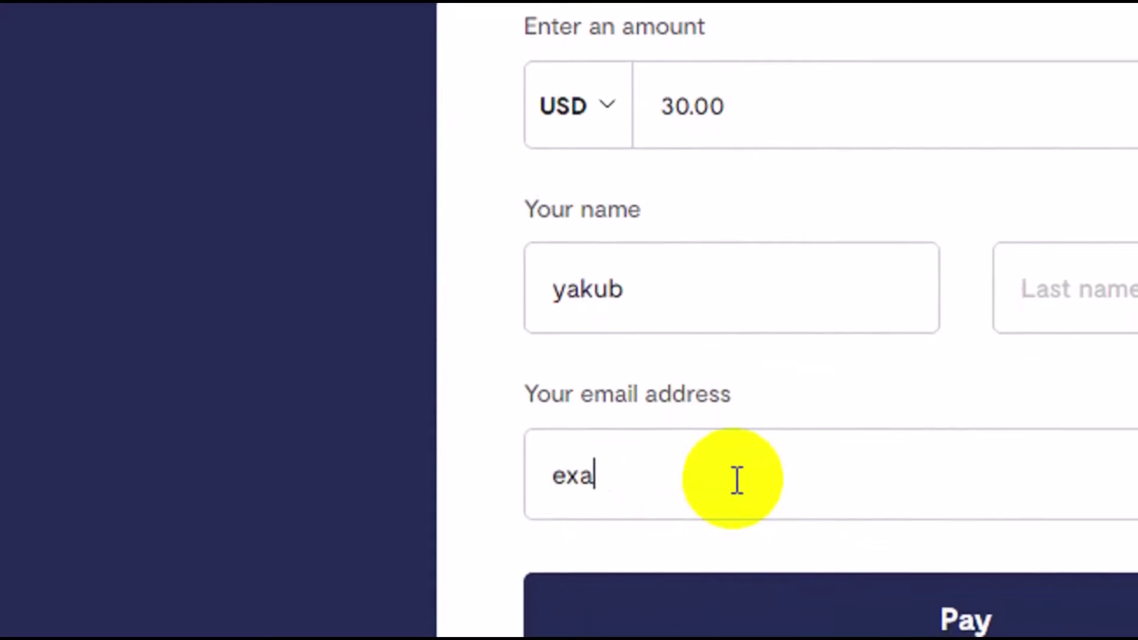
{"action": "type", "text": "ple@"}
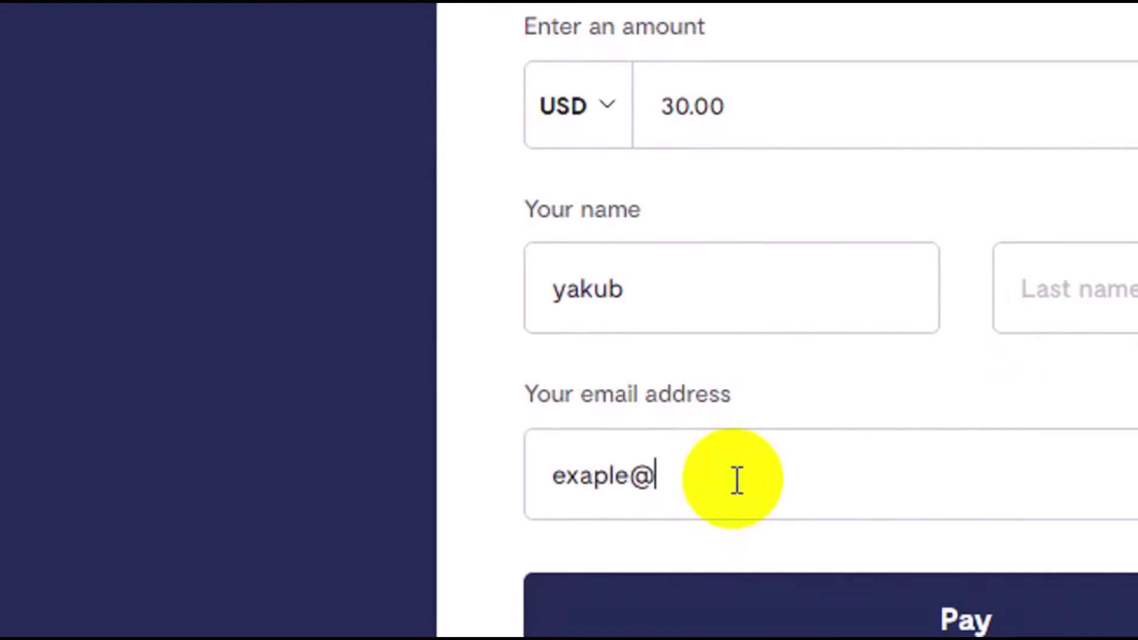
{"action": "type", "text": "mail"}
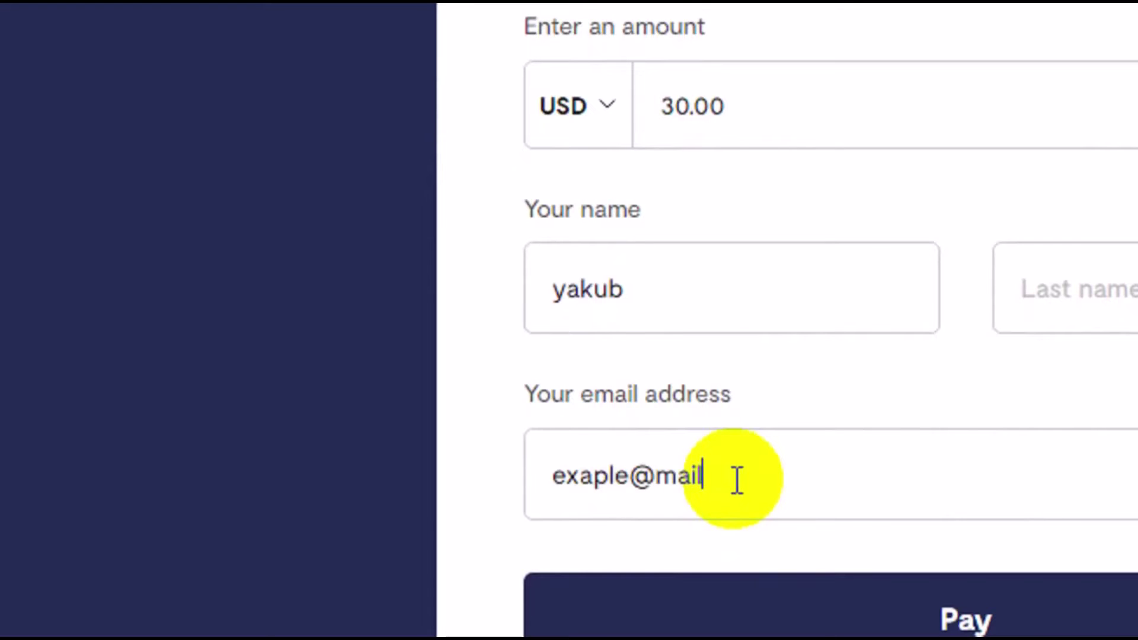
{"action": "type", "text": ".com"}
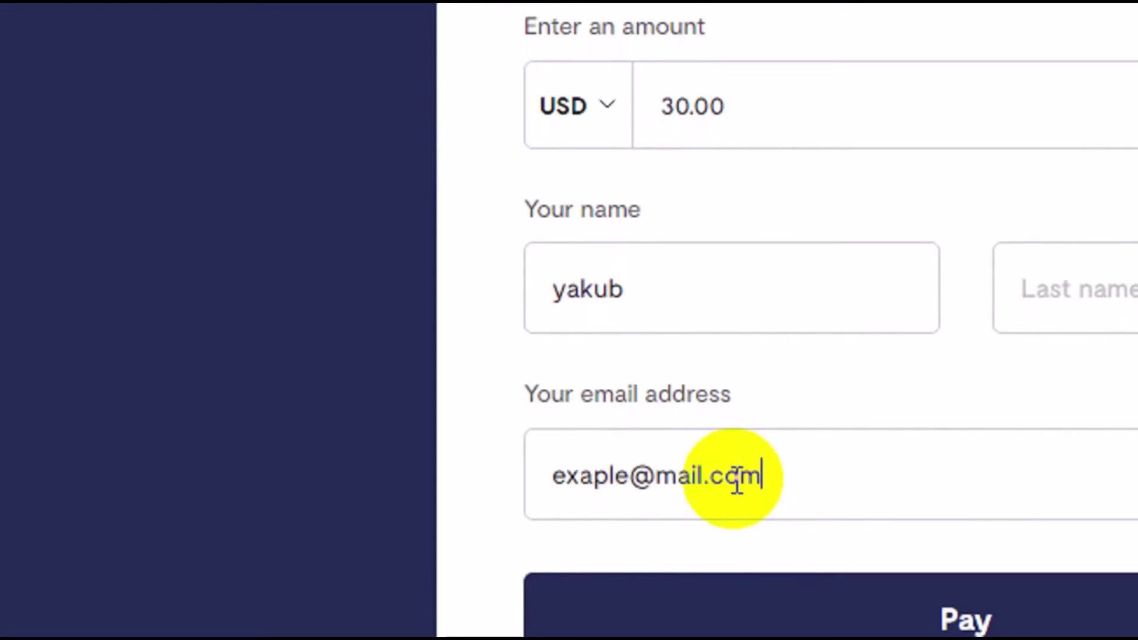